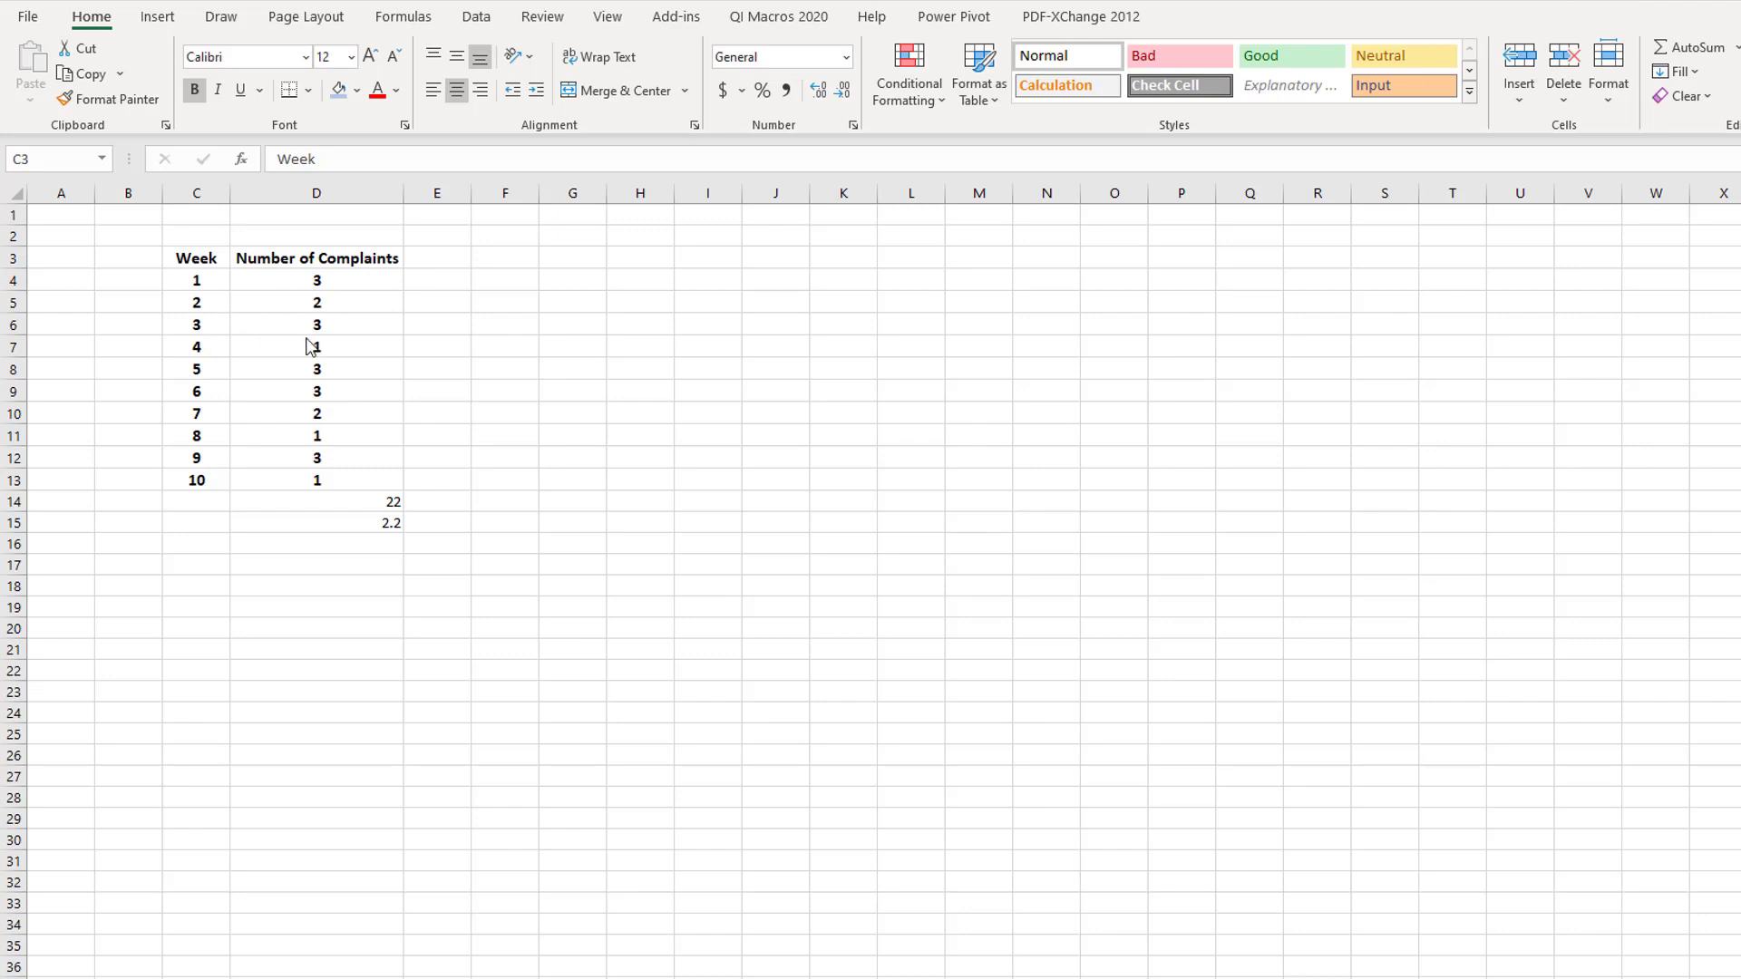
Inspect the formulas for the complaints total in D14 and the weekly average in D15.
click(381, 504)
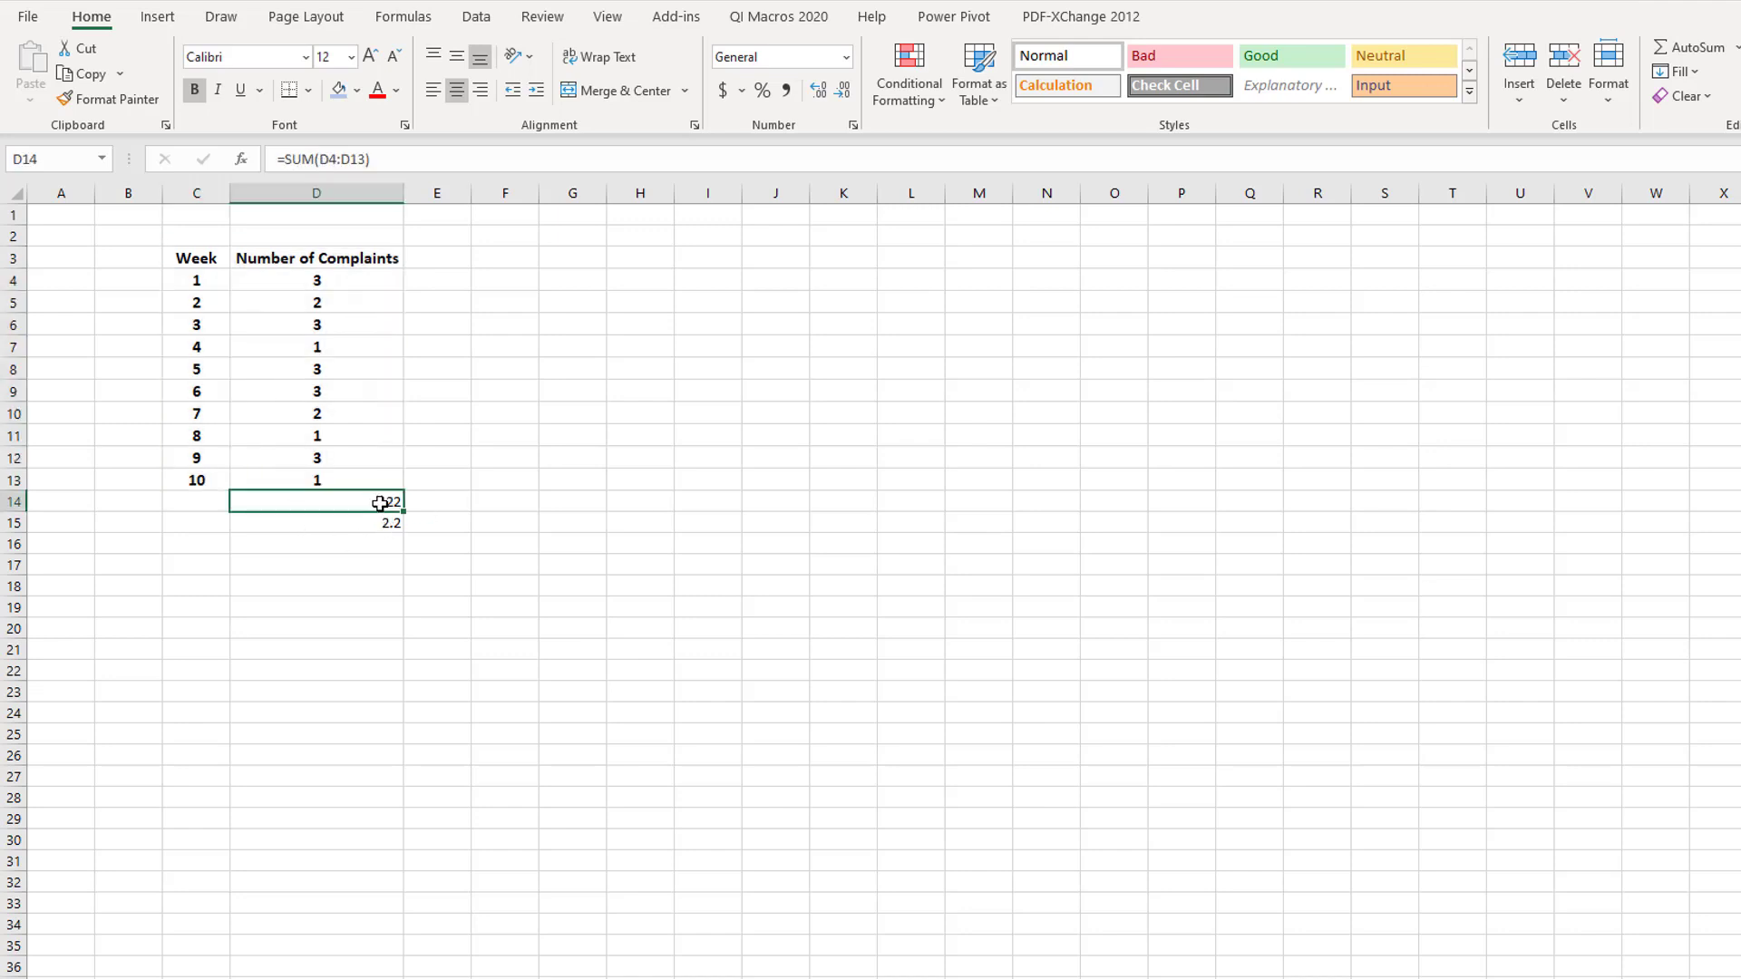
click(387, 159)
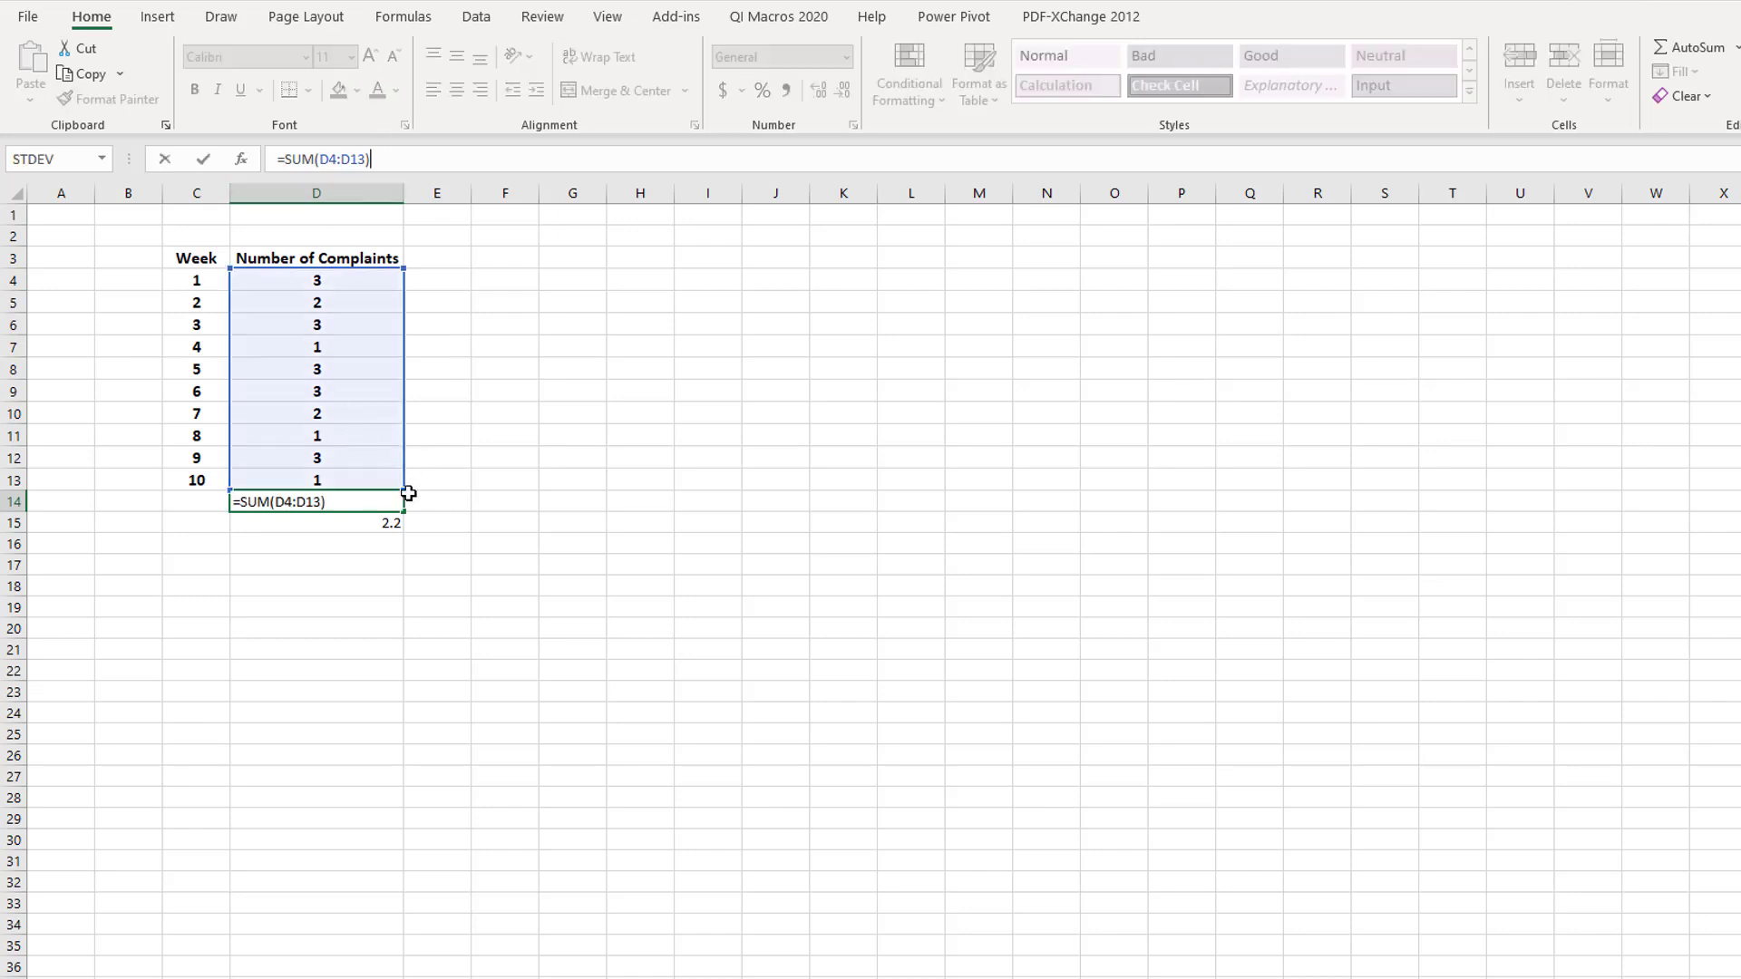
click(364, 539)
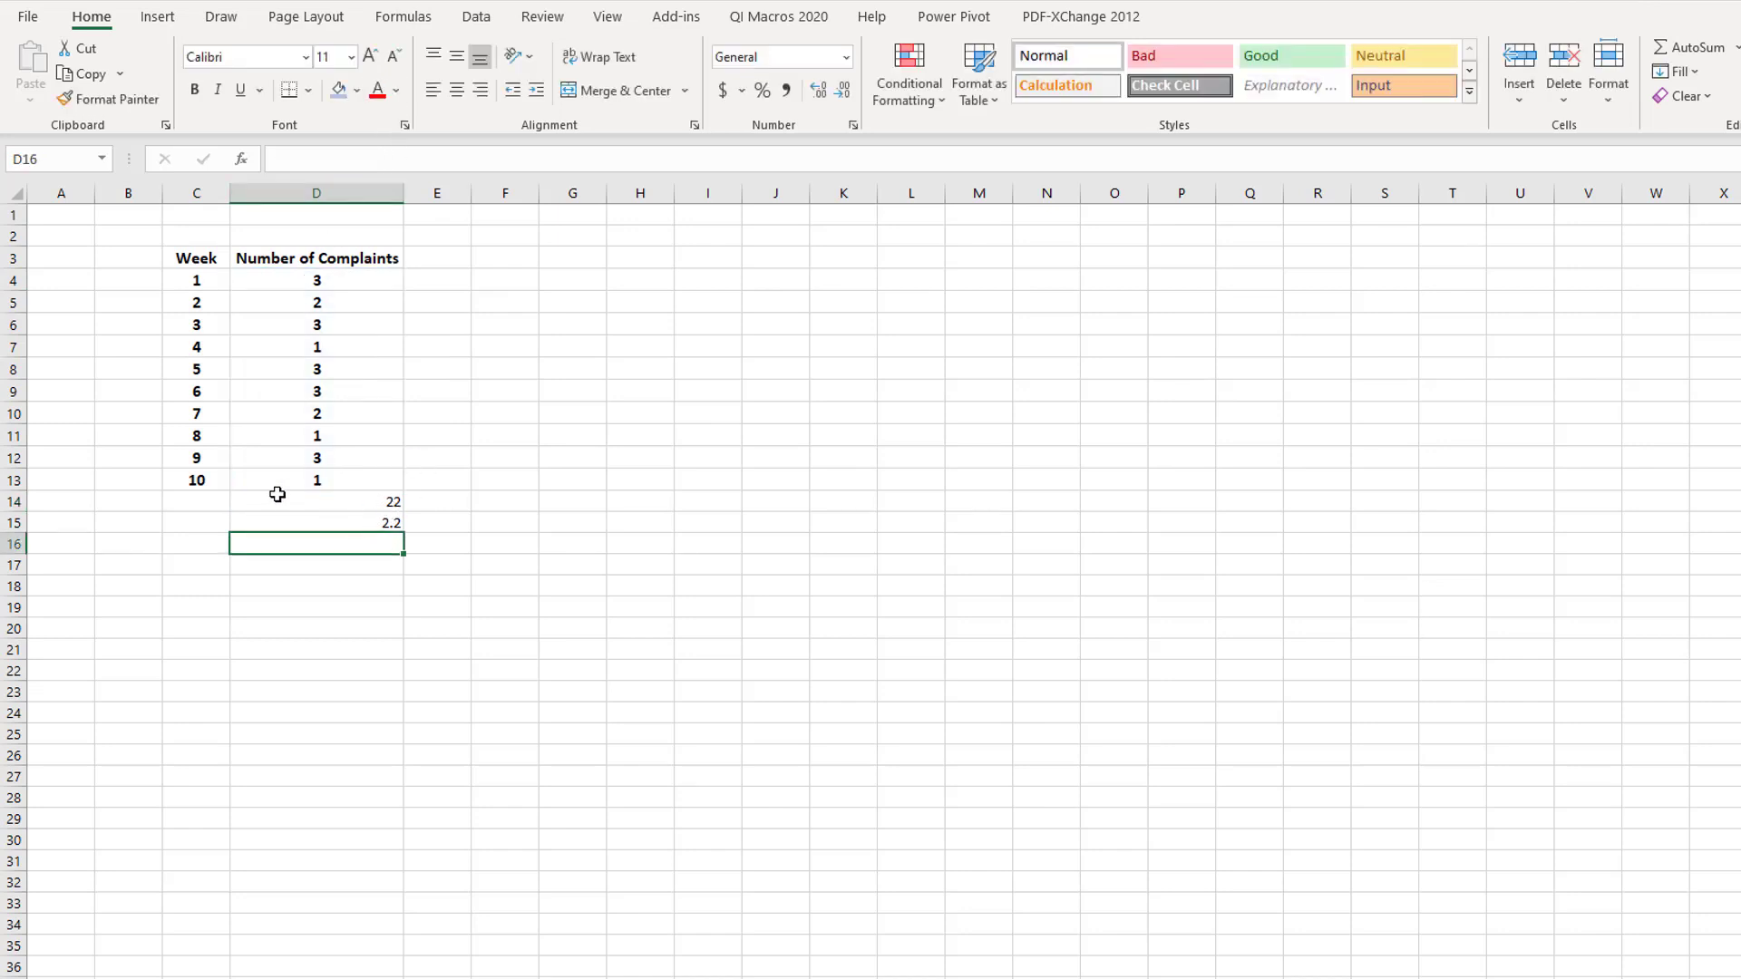
click(381, 524)
click(361, 161)
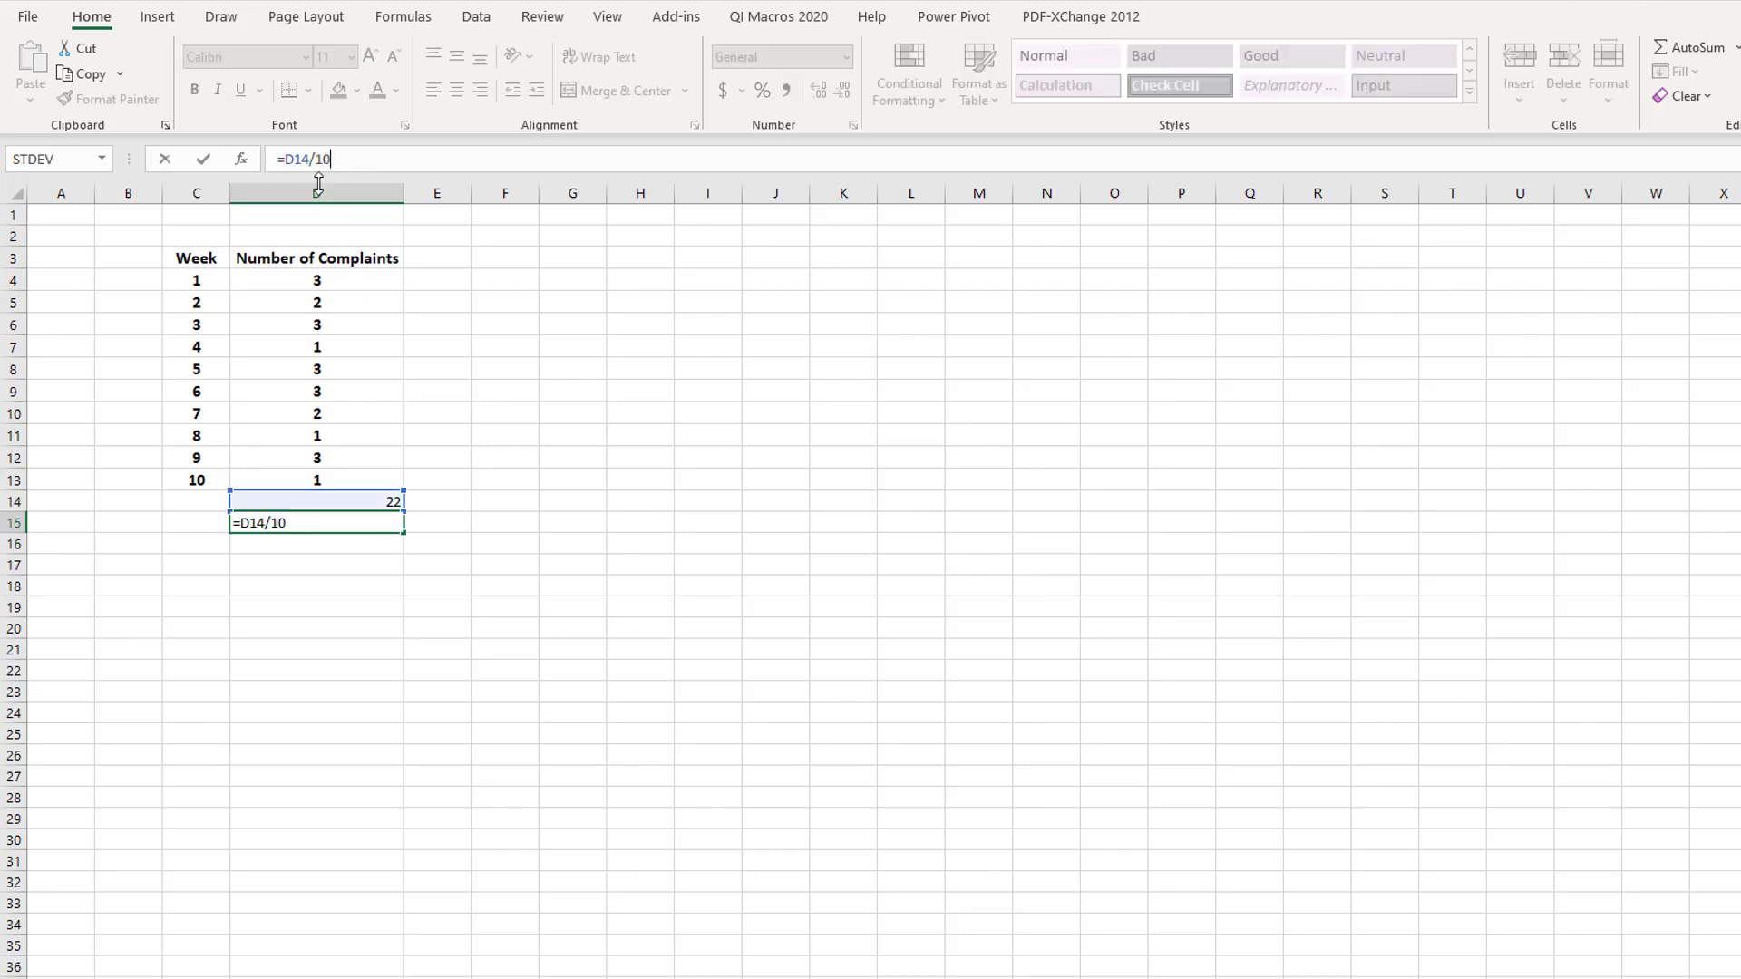
click(303, 557)
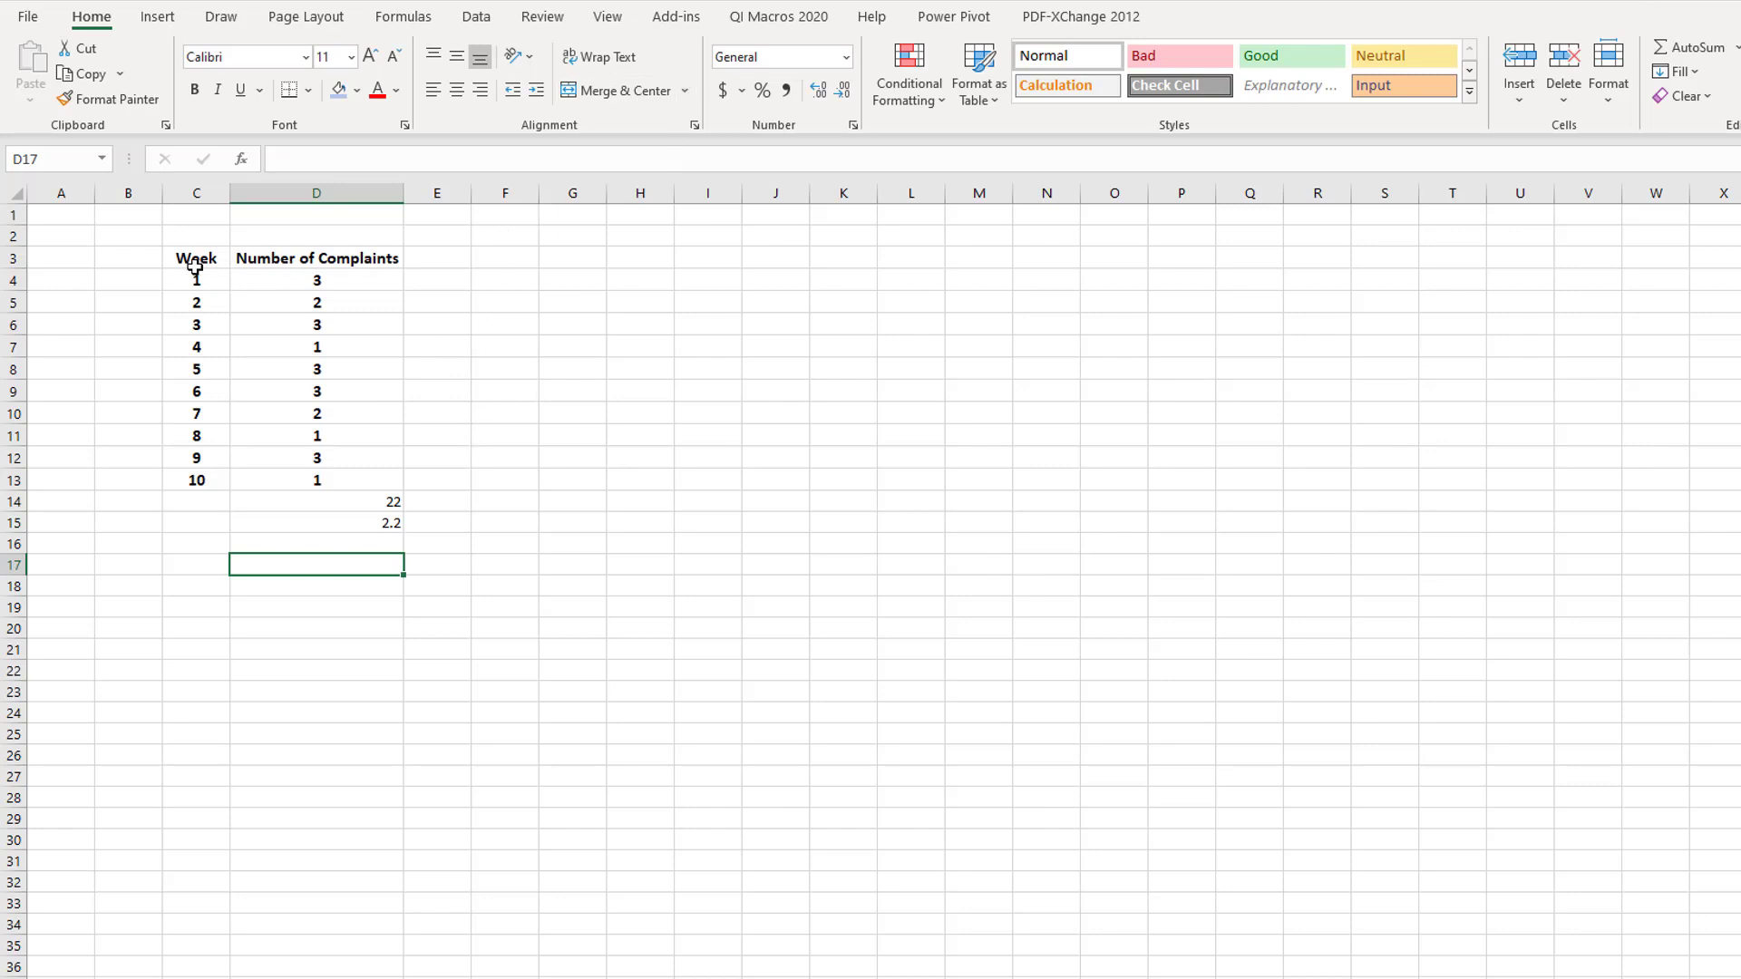
Create a c attribute control chart from the Week and Number of Complaints data in C3:D13.
drag(196, 263, 335, 481)
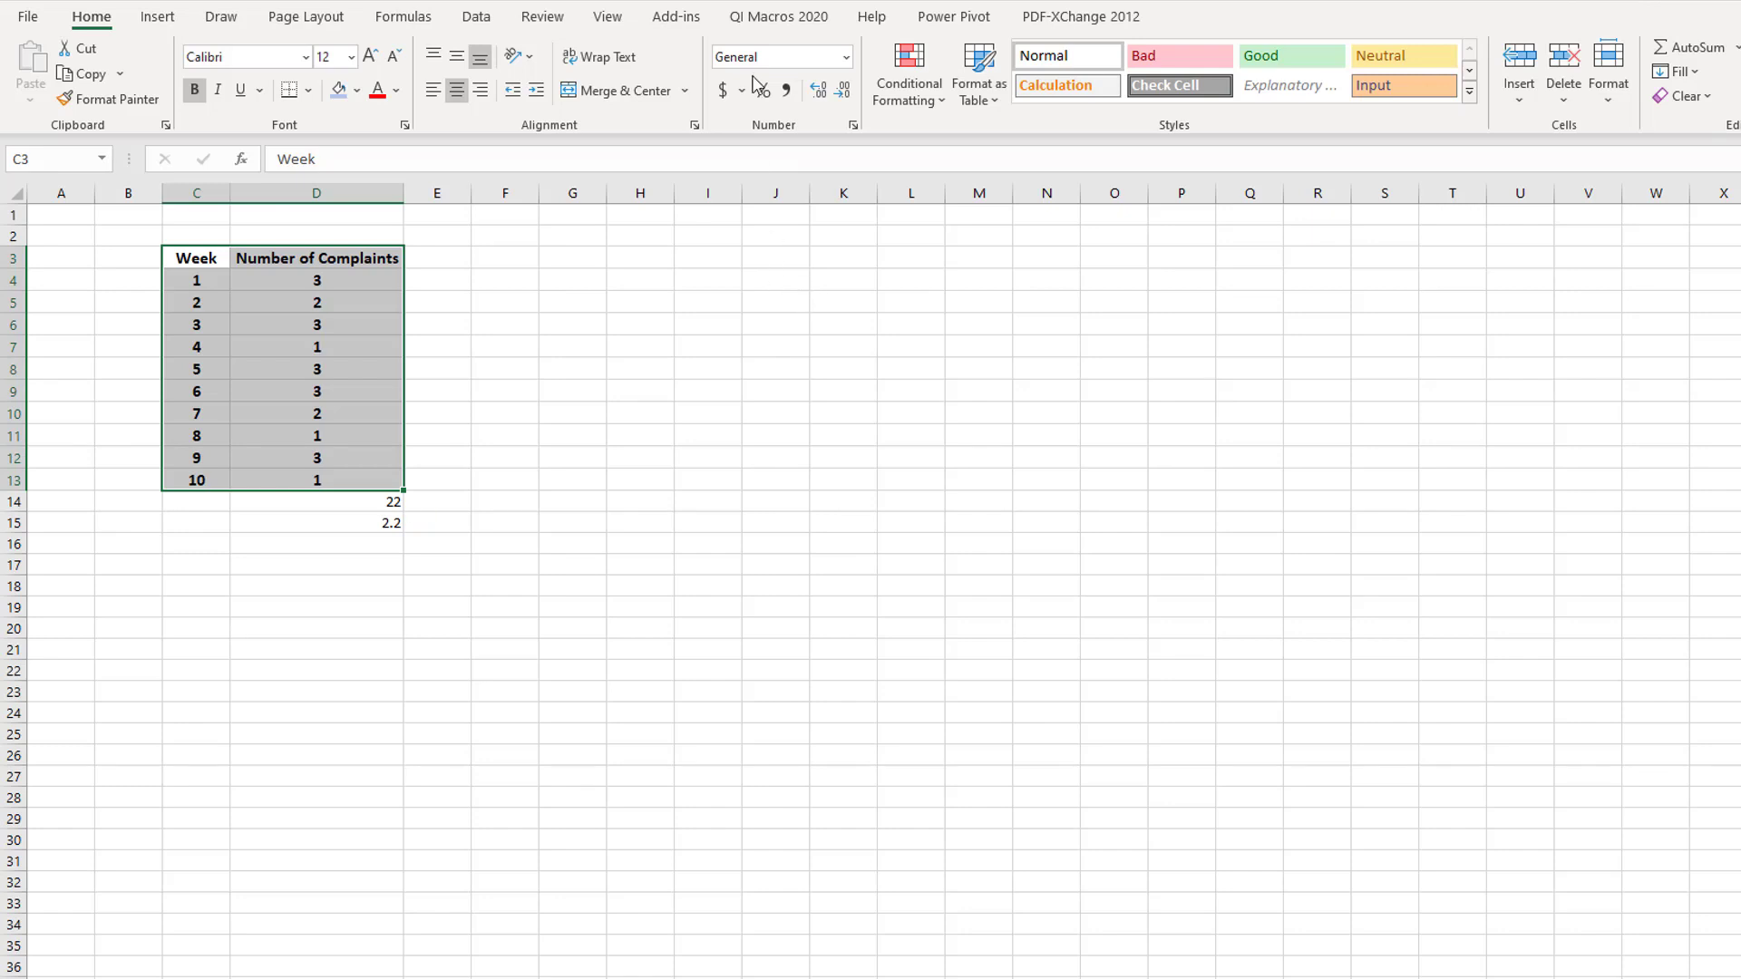
click(773, 20)
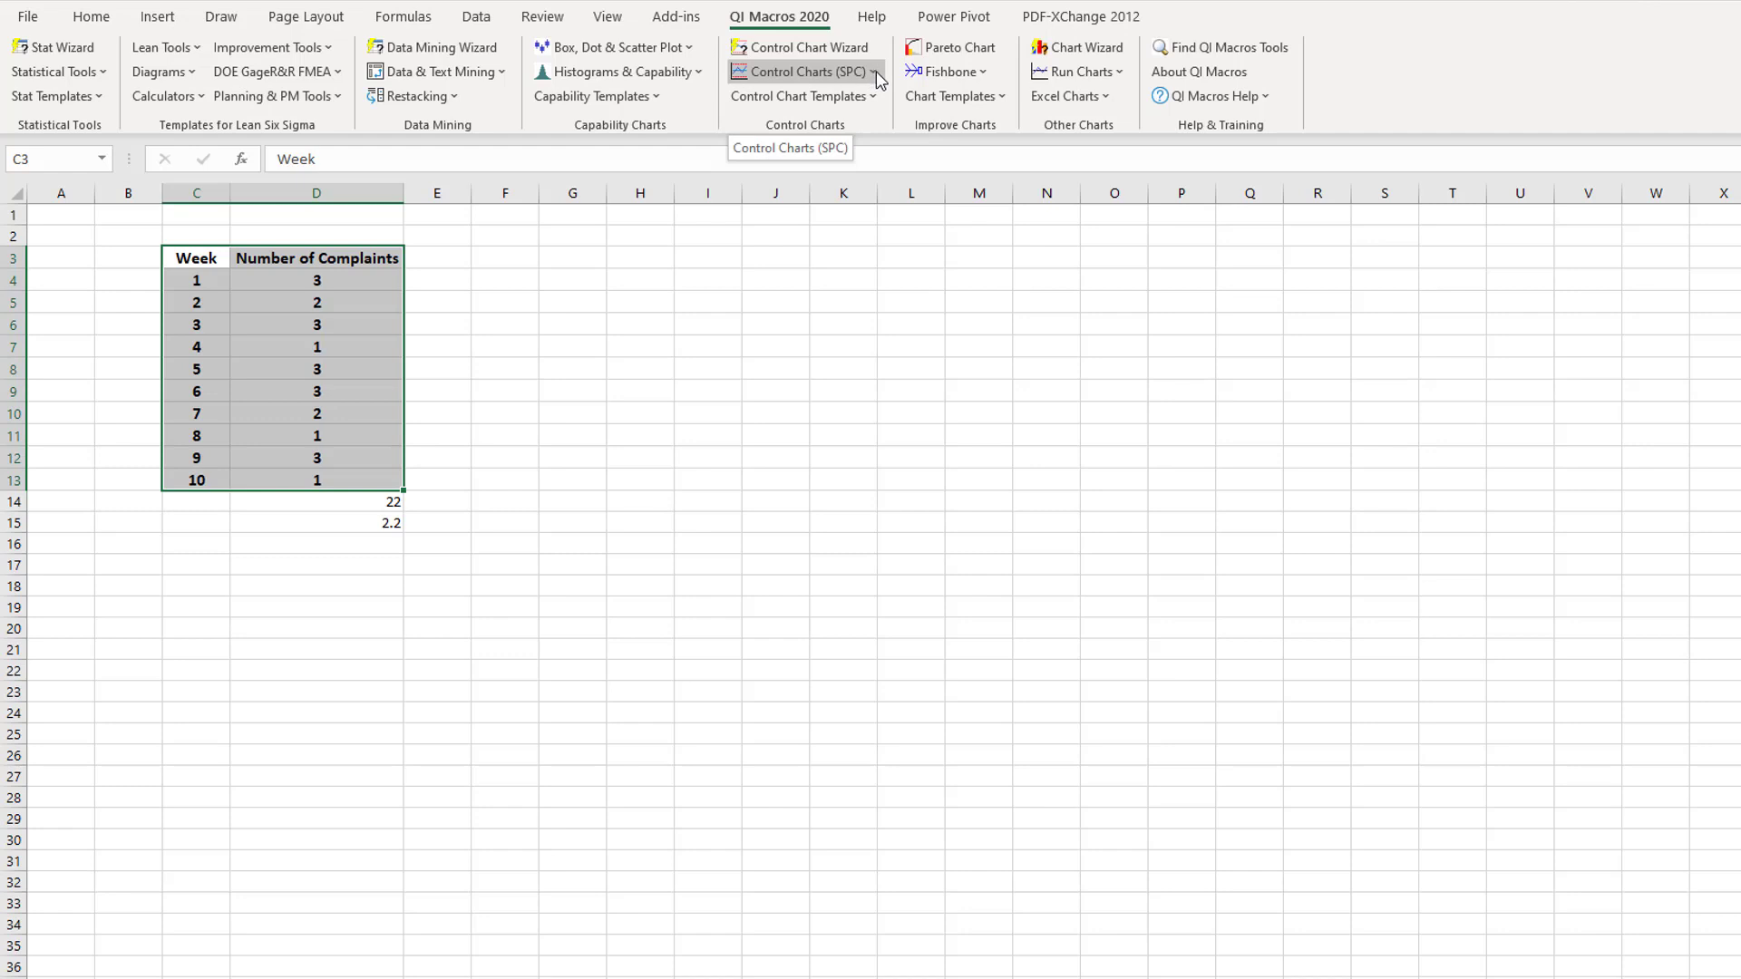
click(876, 71)
mouse_move(868, 136)
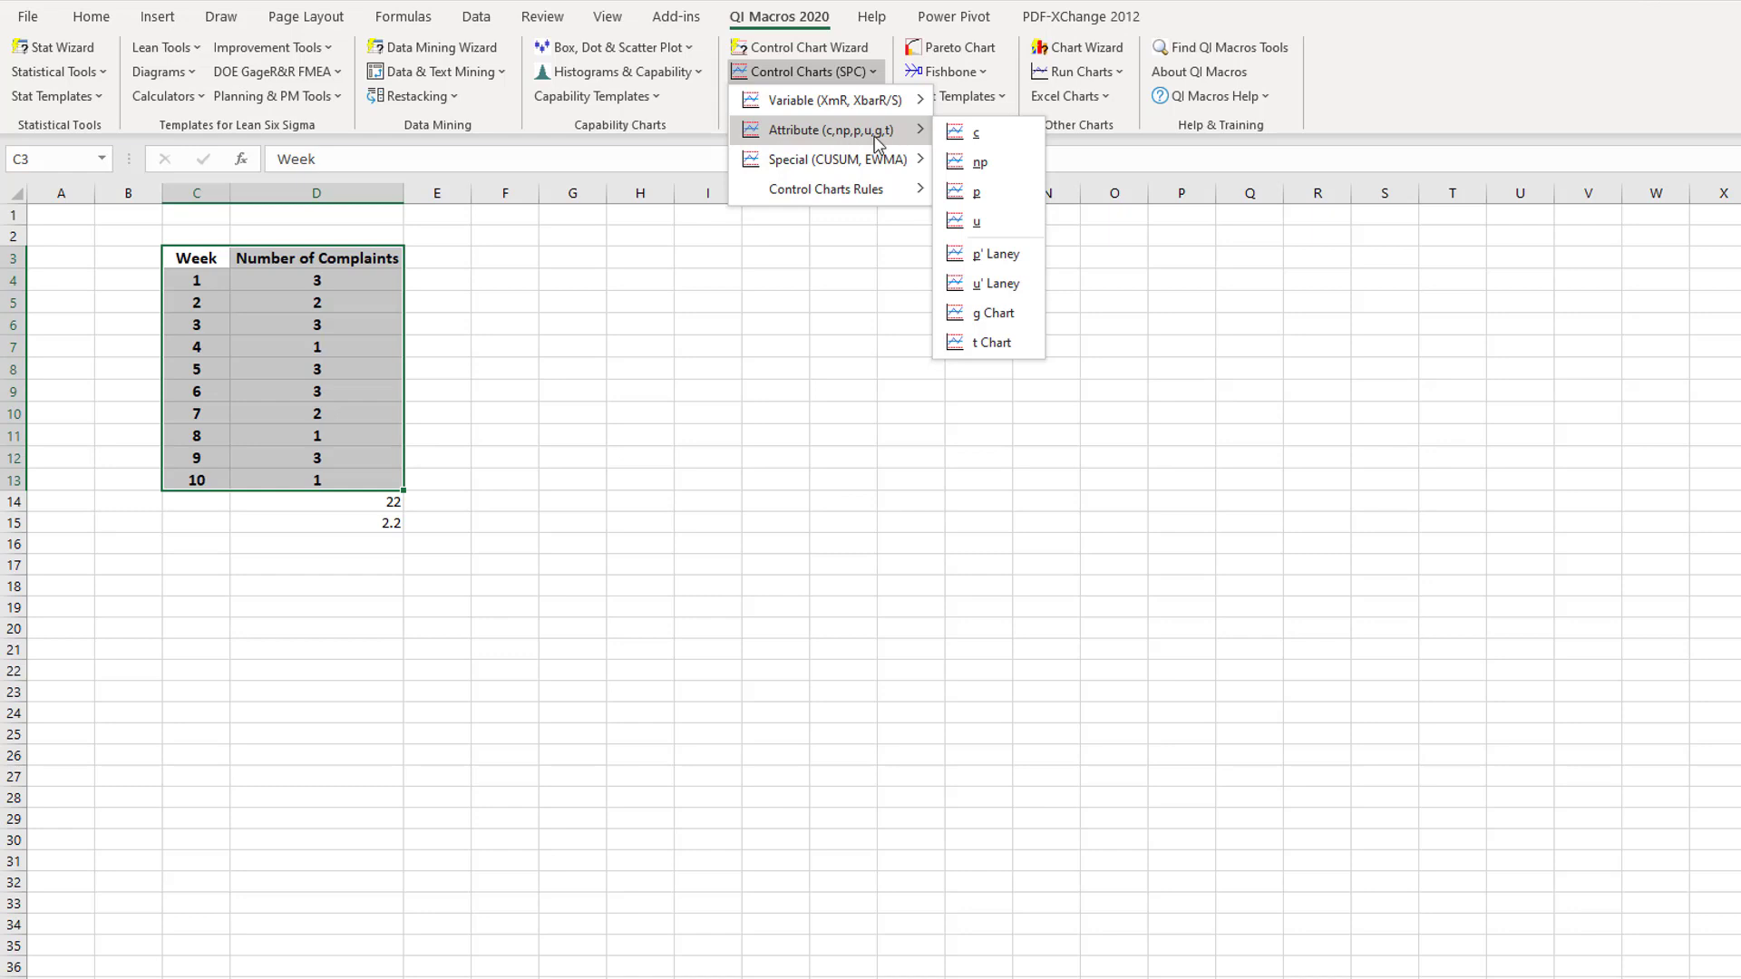
click(983, 134)
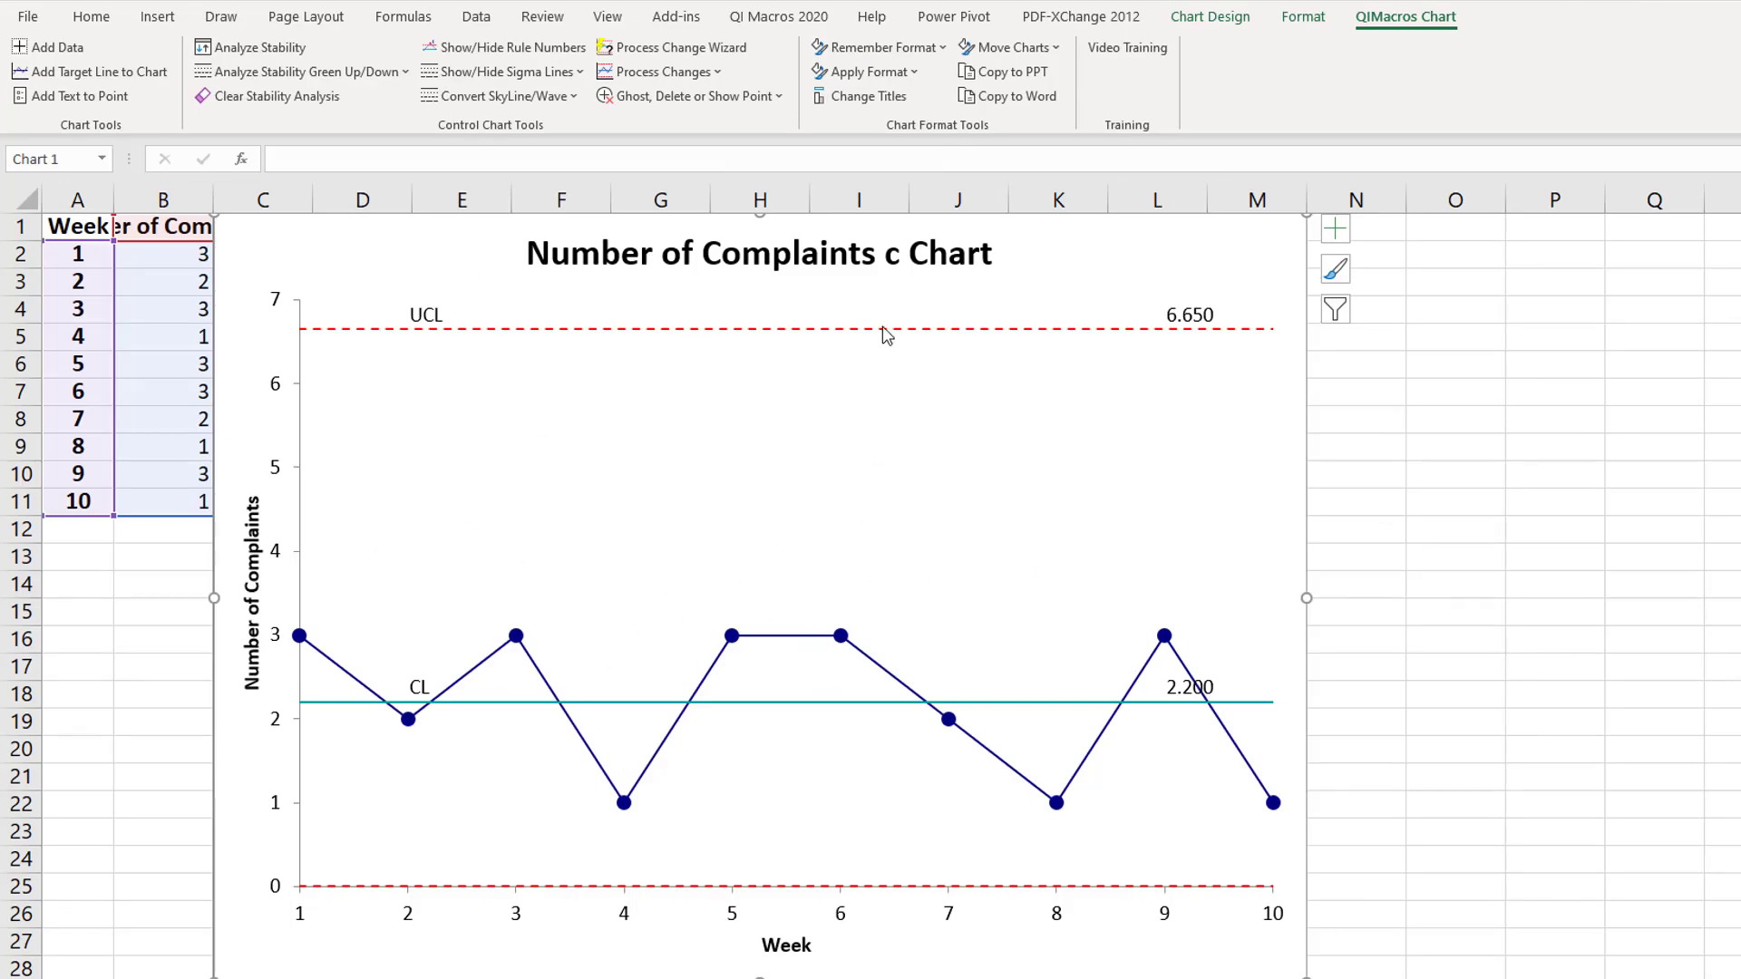
Examine the c chart's title, lower control limit and centre line, and check the average in D15 of the complaints sheet.
click(870, 256)
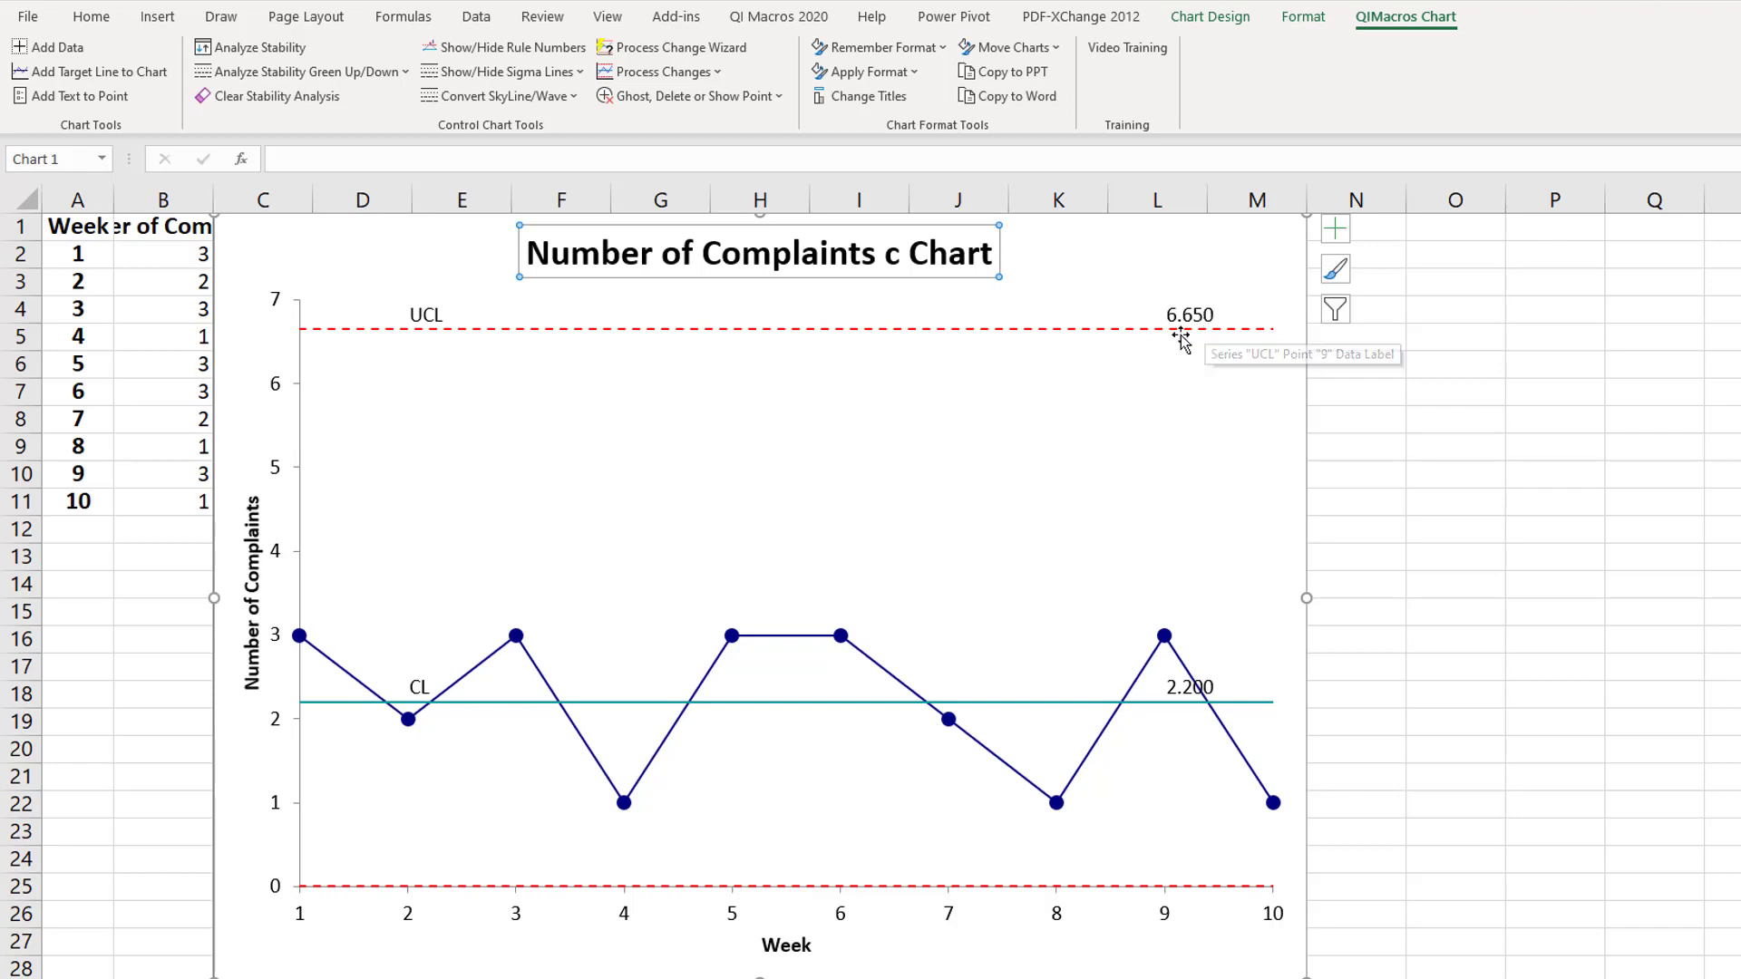
click(1049, 888)
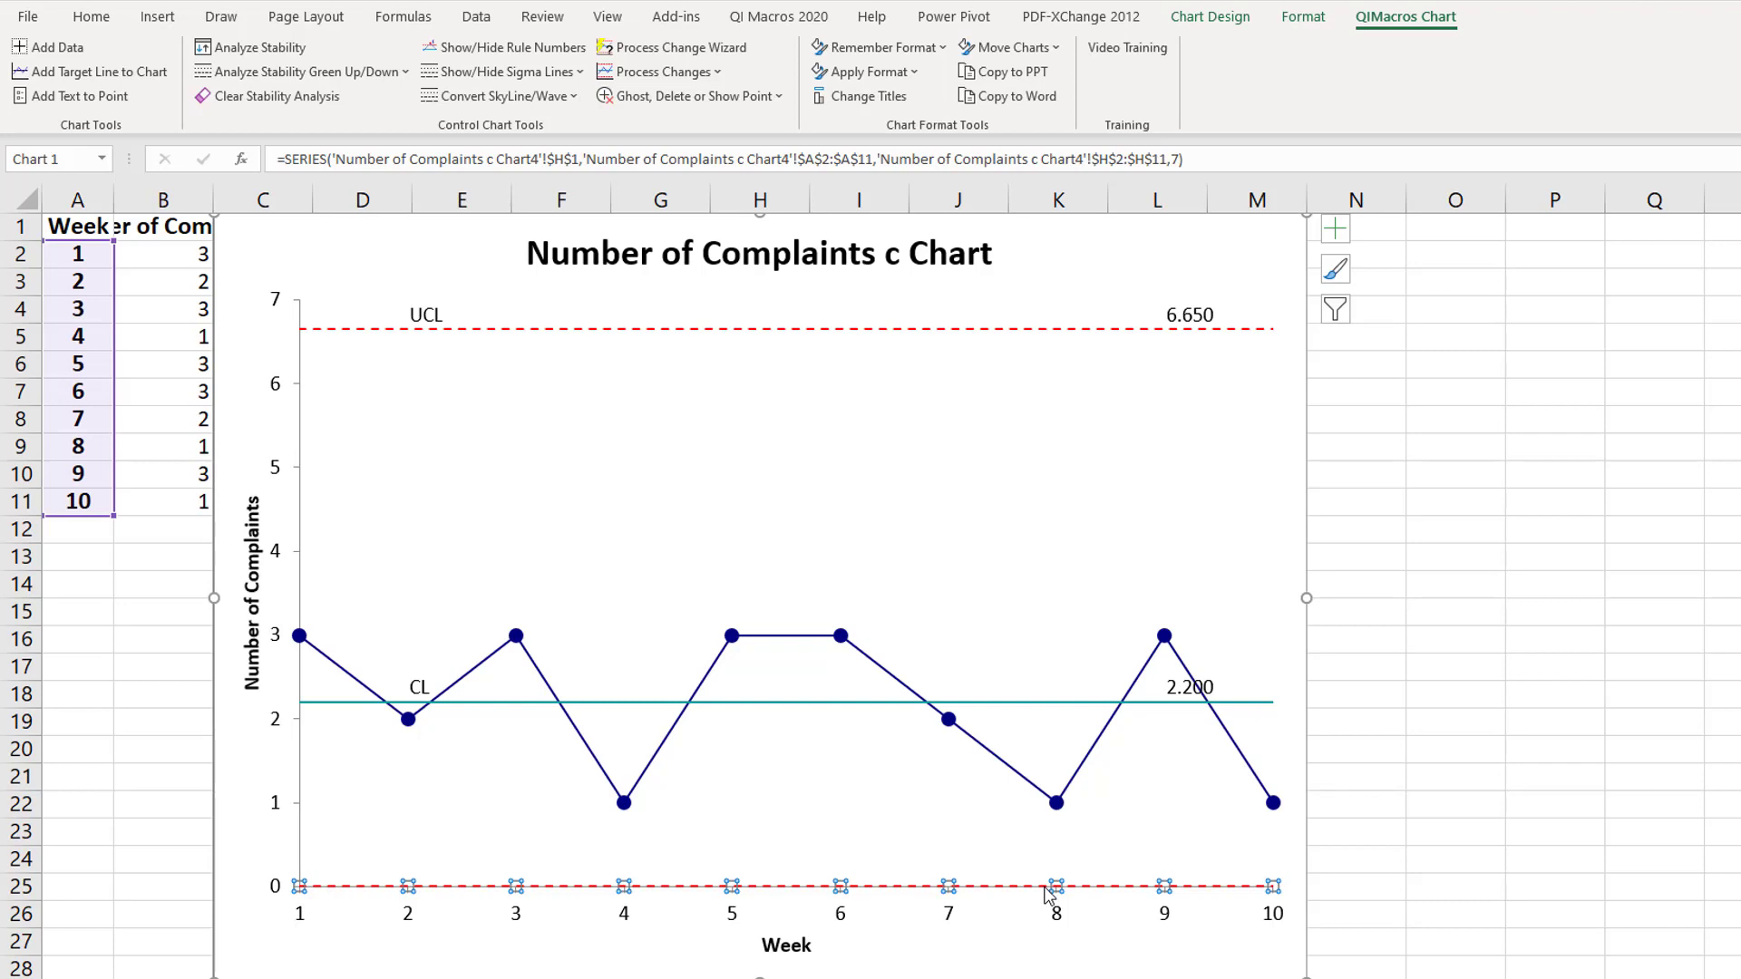
click(760, 704)
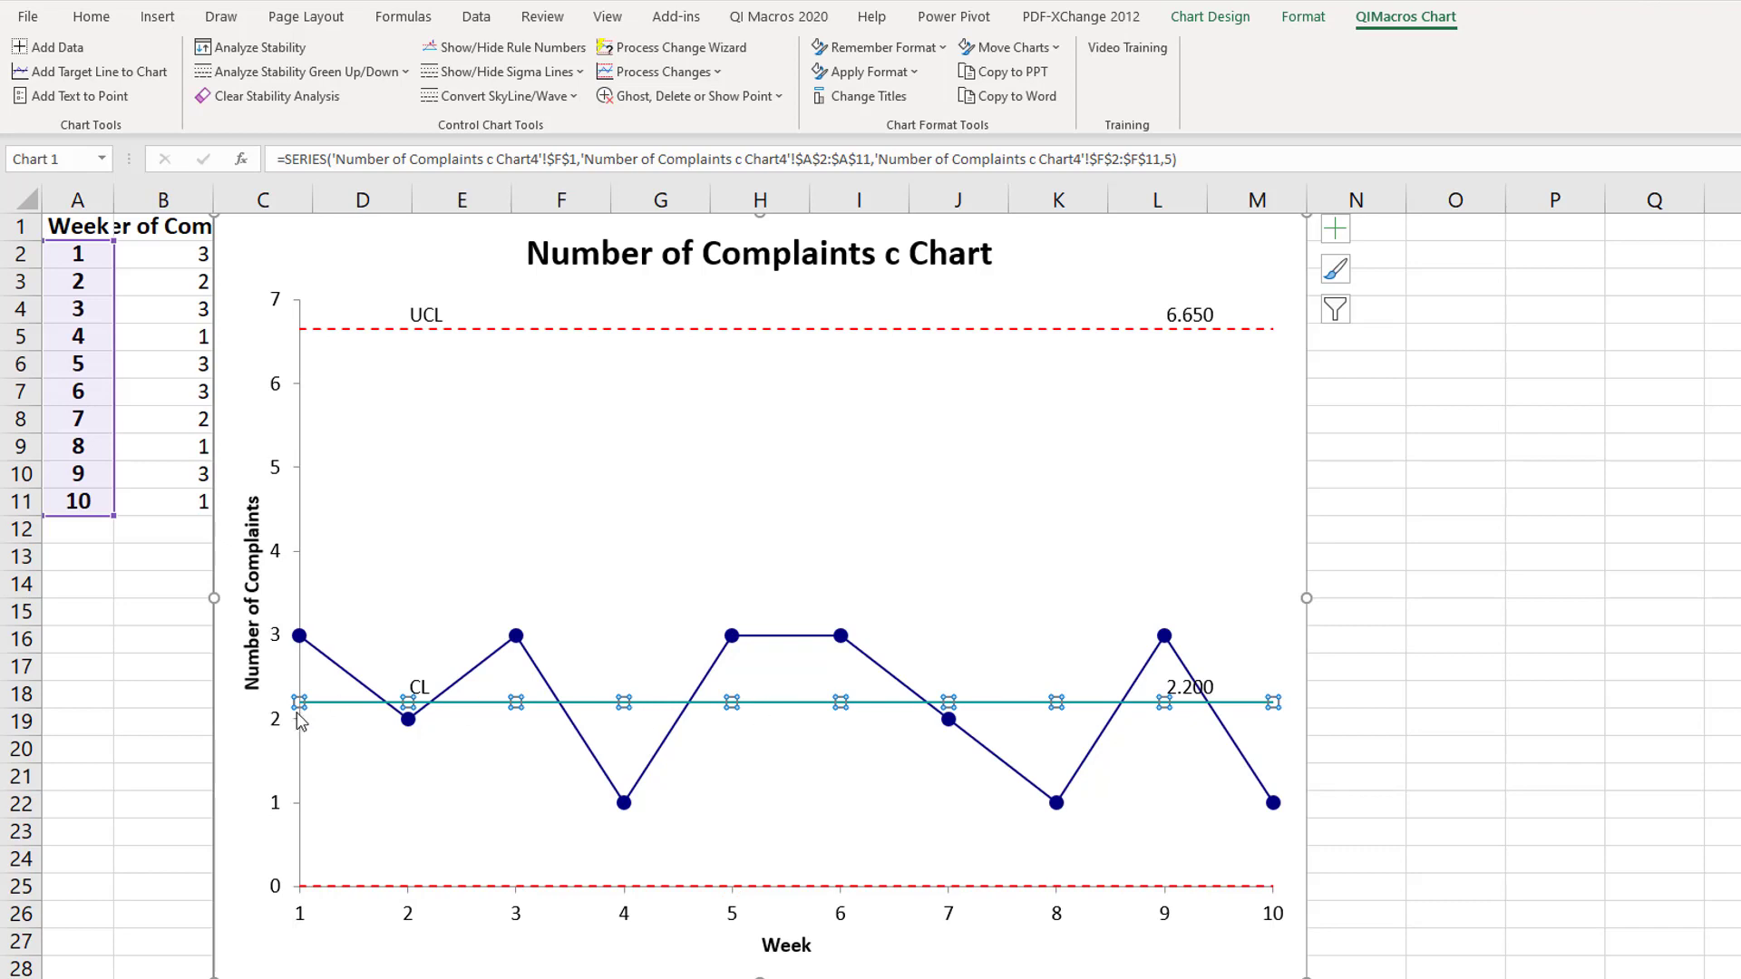
click(346, 787)
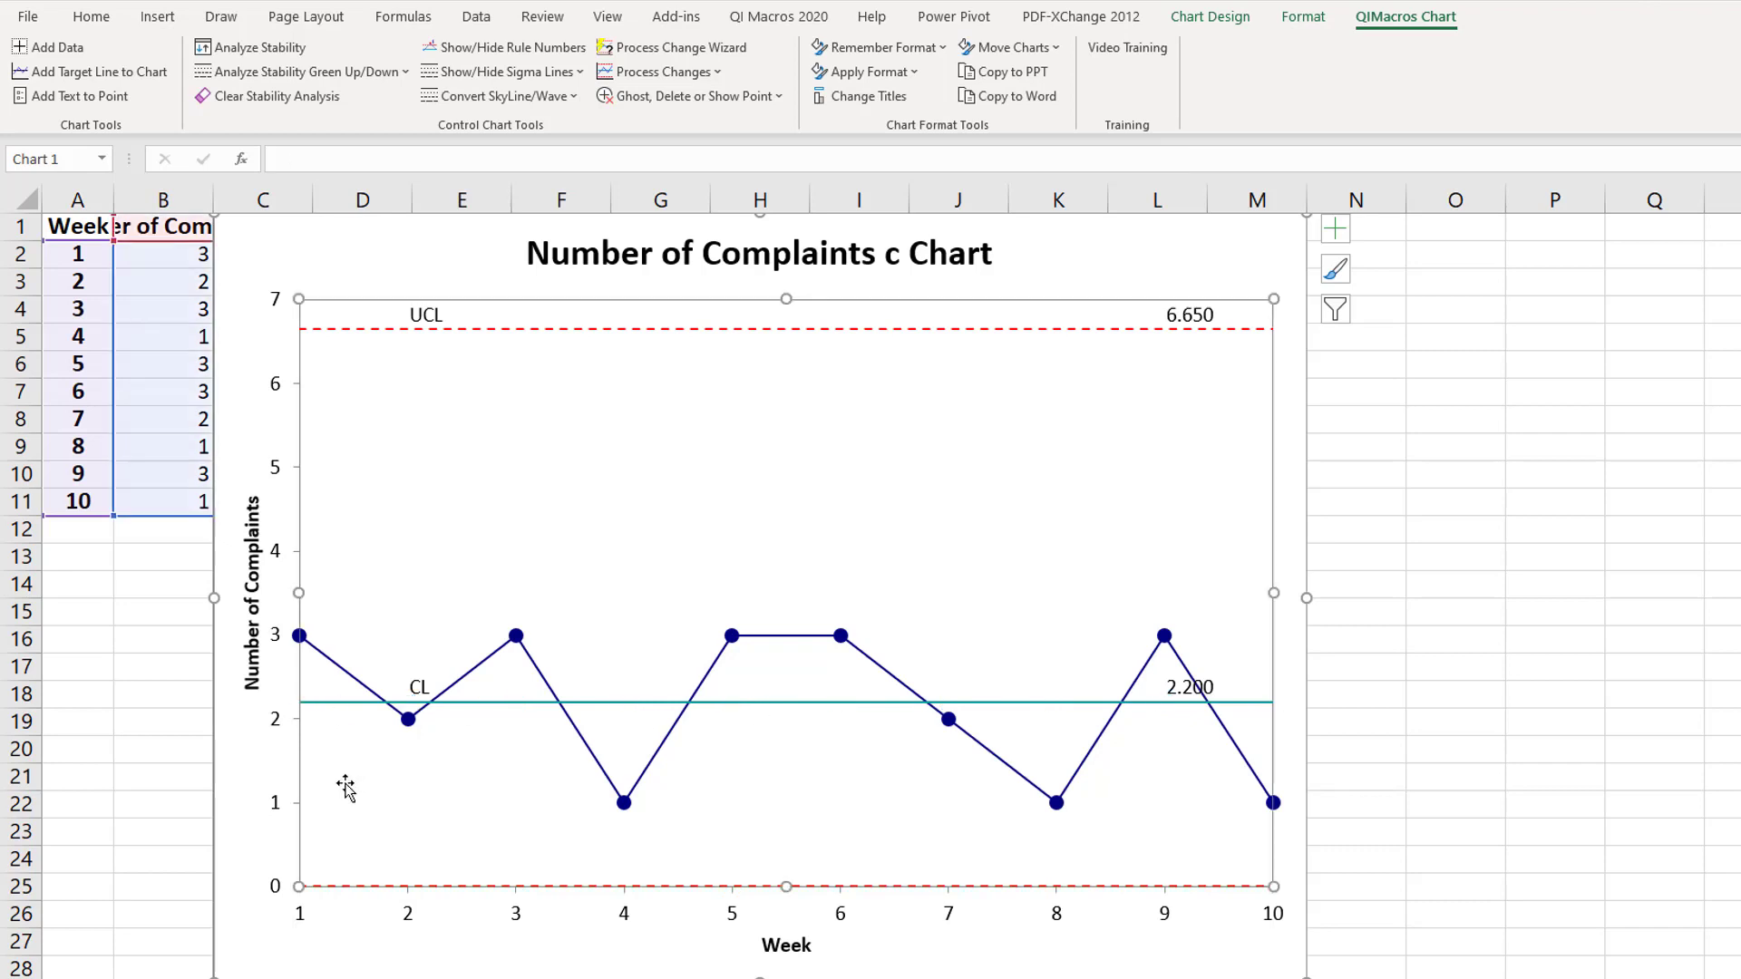
click(269, 256)
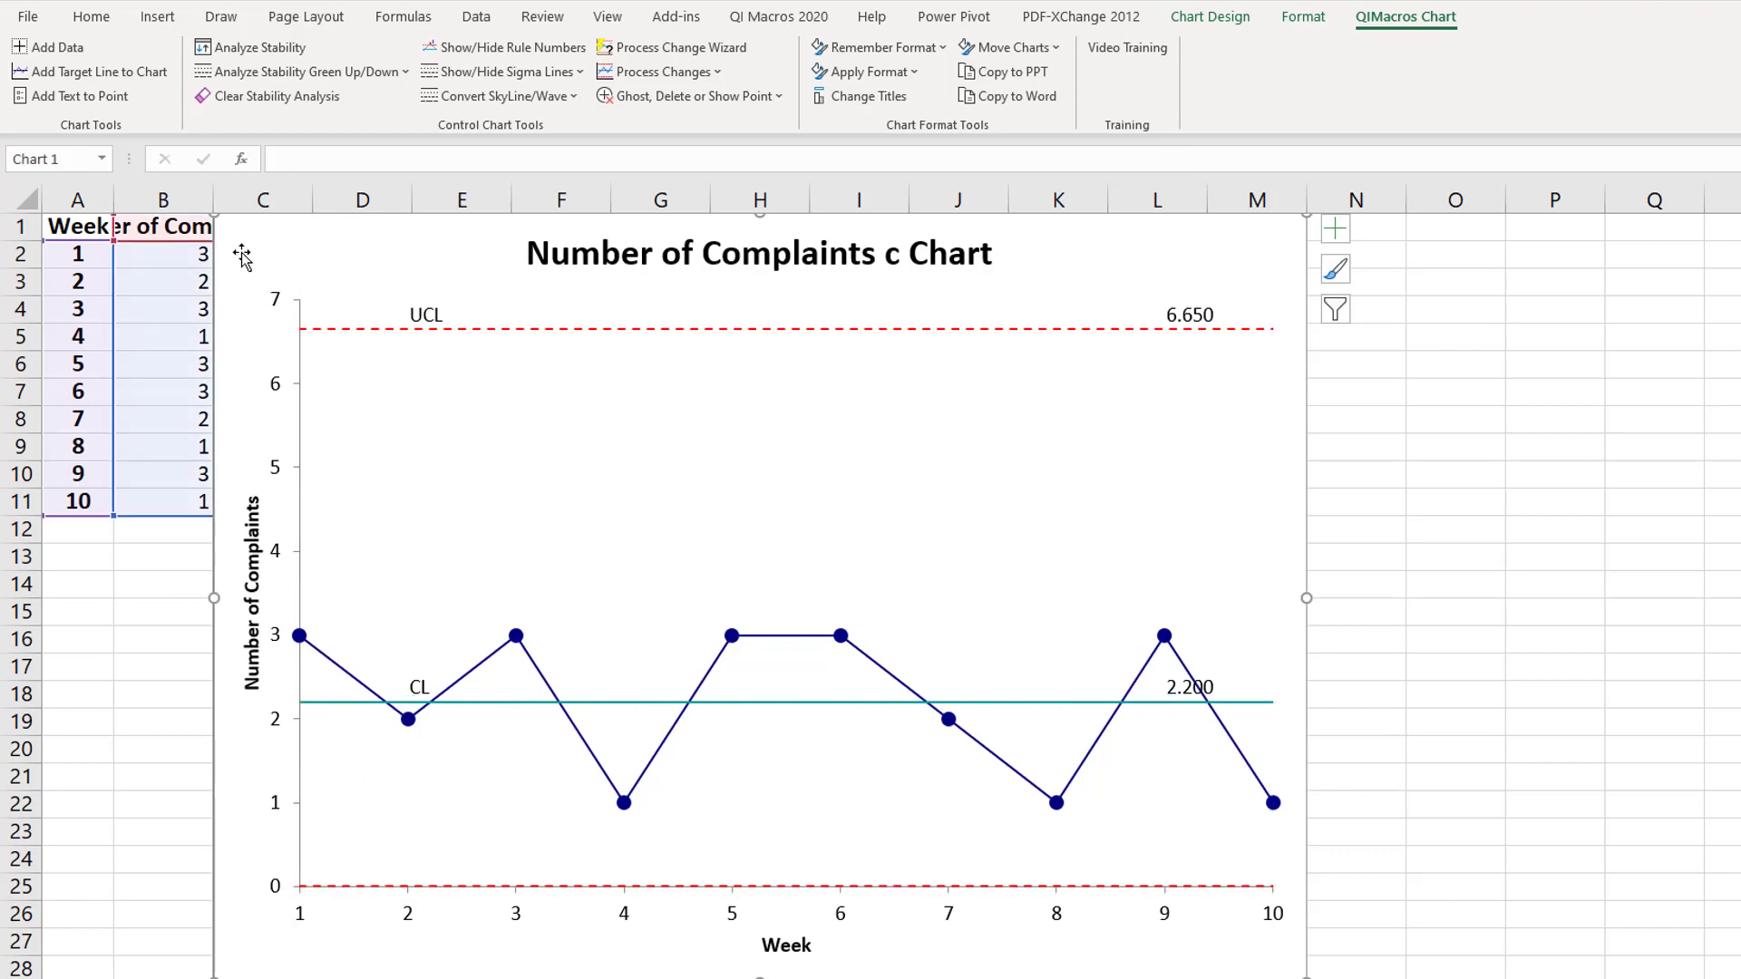
drag(242, 258, 389, 274)
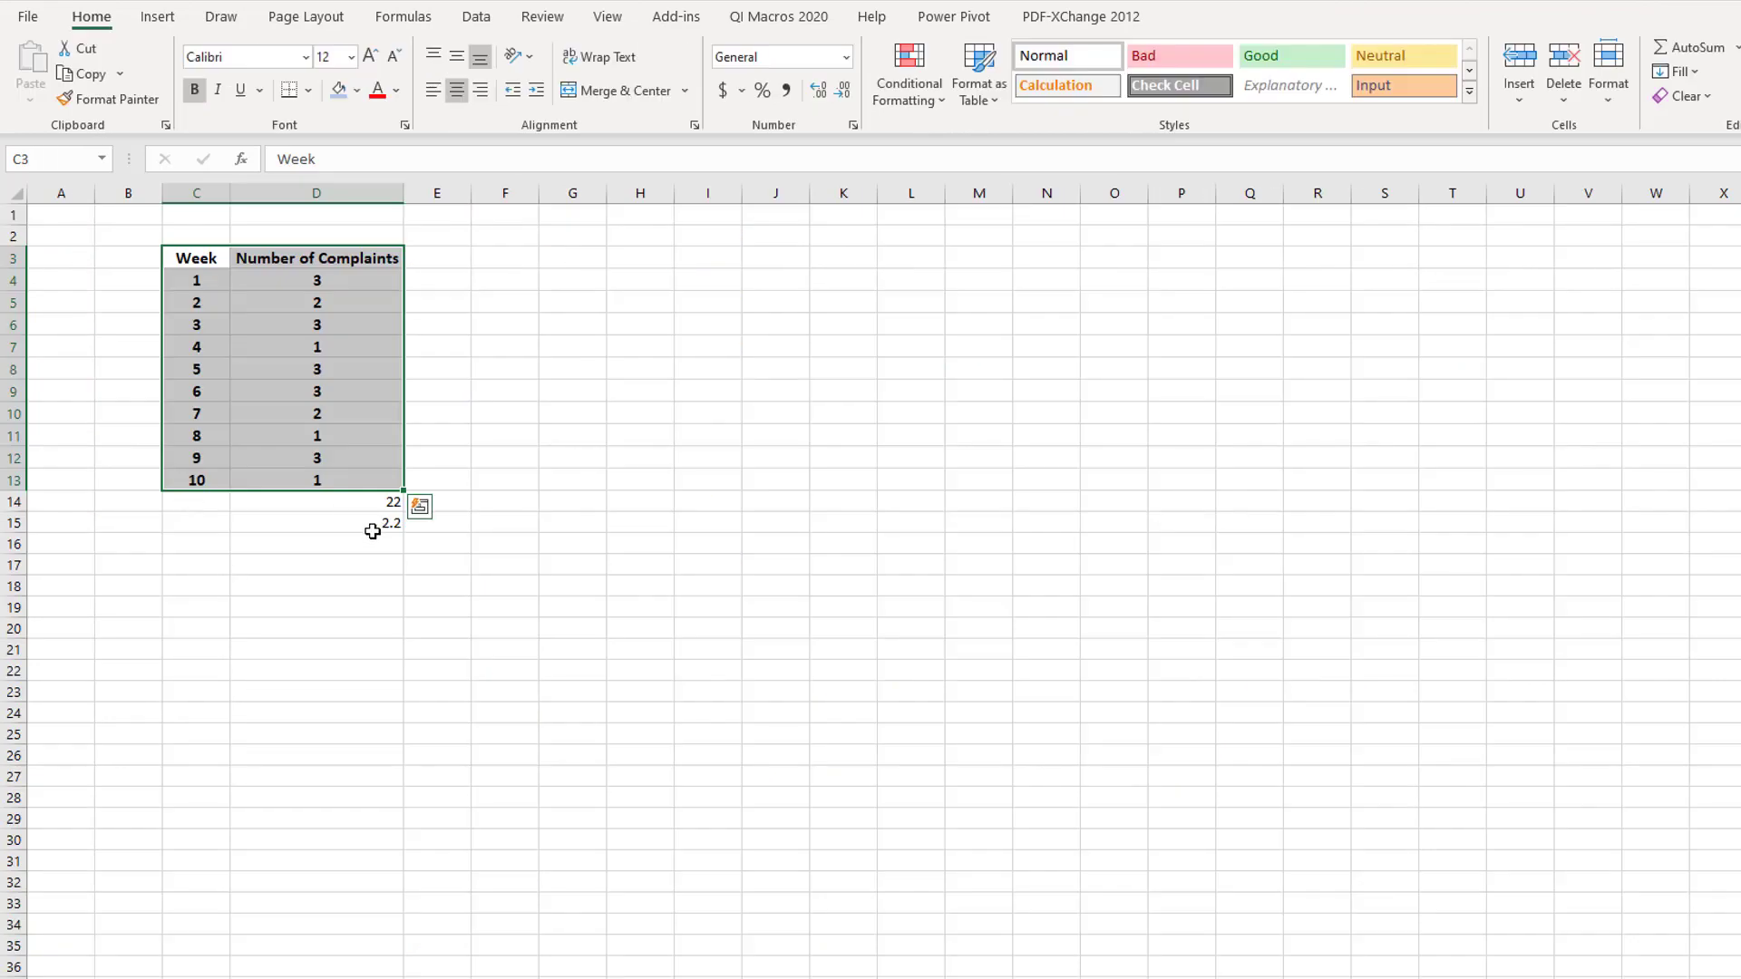
click(373, 526)
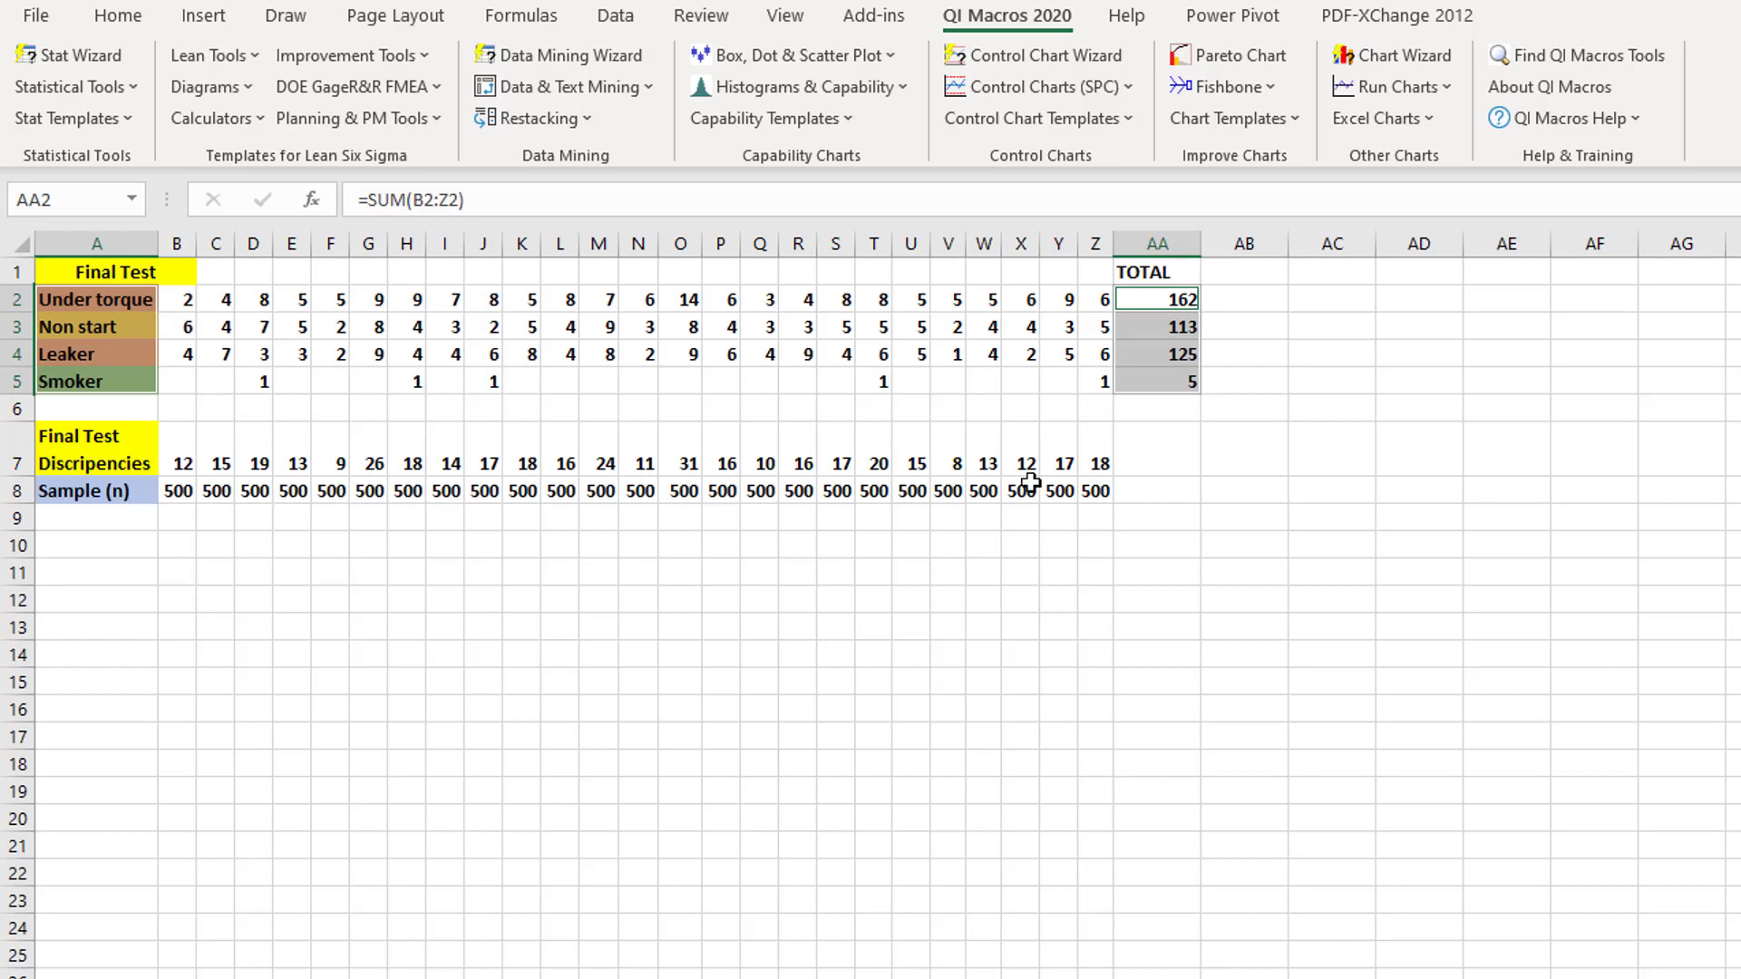
Create a p attribute control chart from the Final Test Discripencies and Sample (n) rows in A7:Z8.
drag(1097, 491, 178, 494)
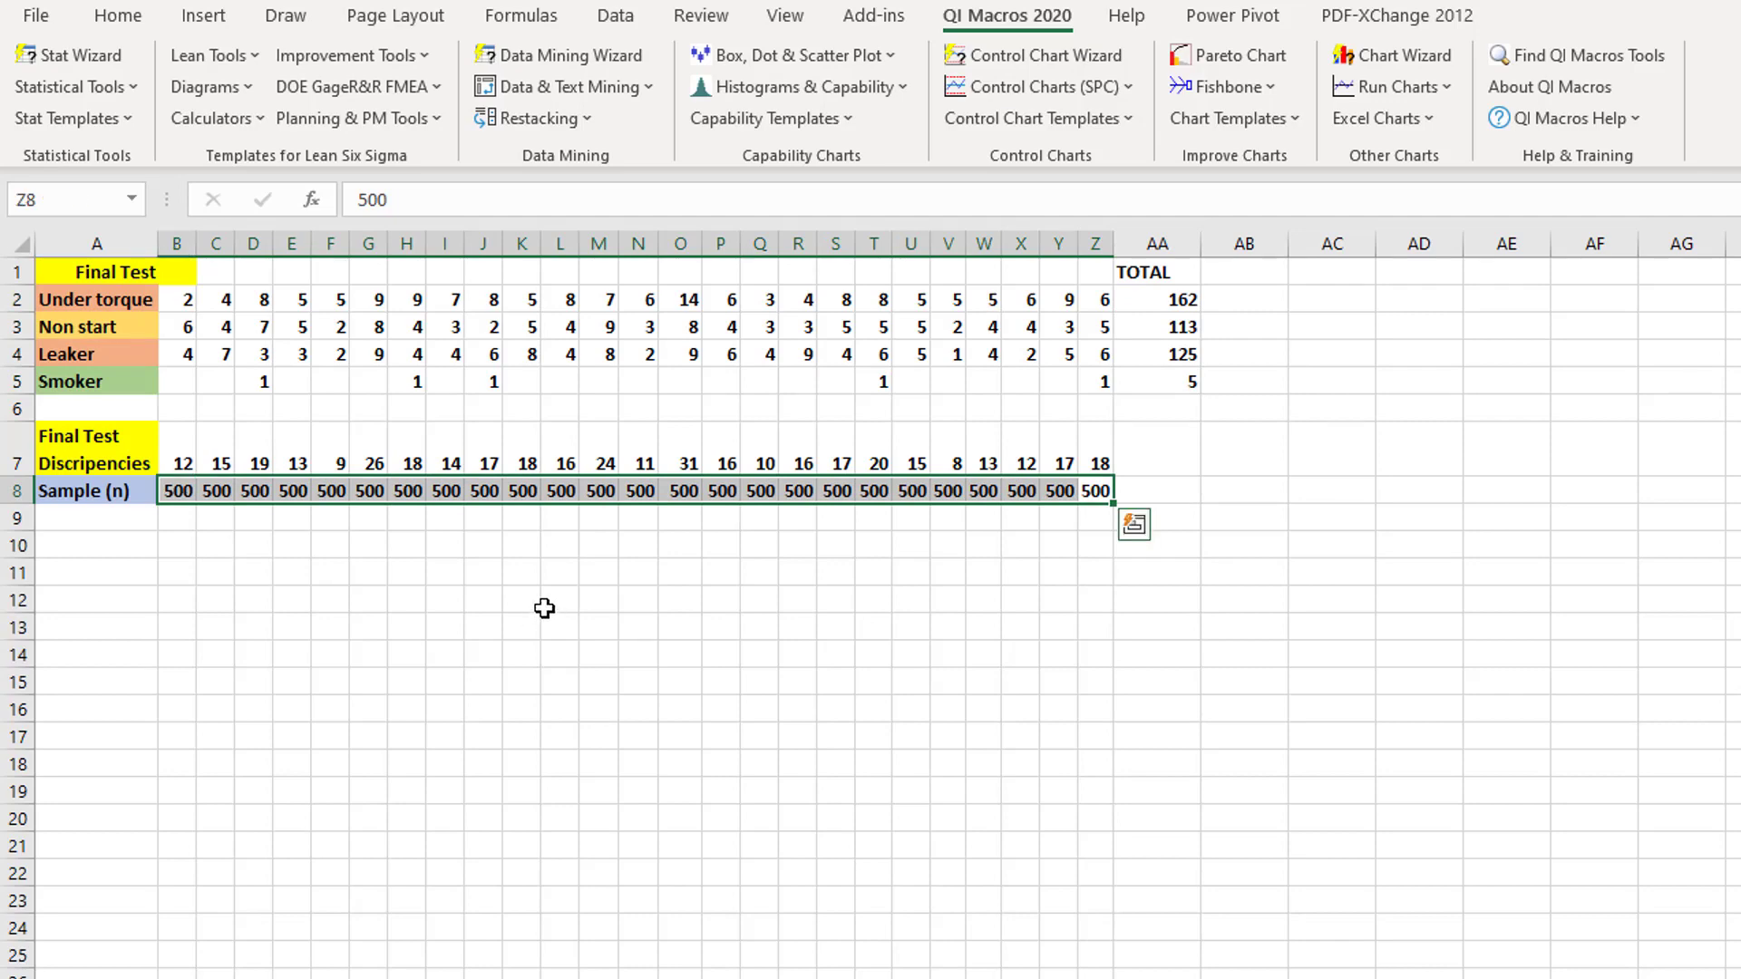
click(449, 600)
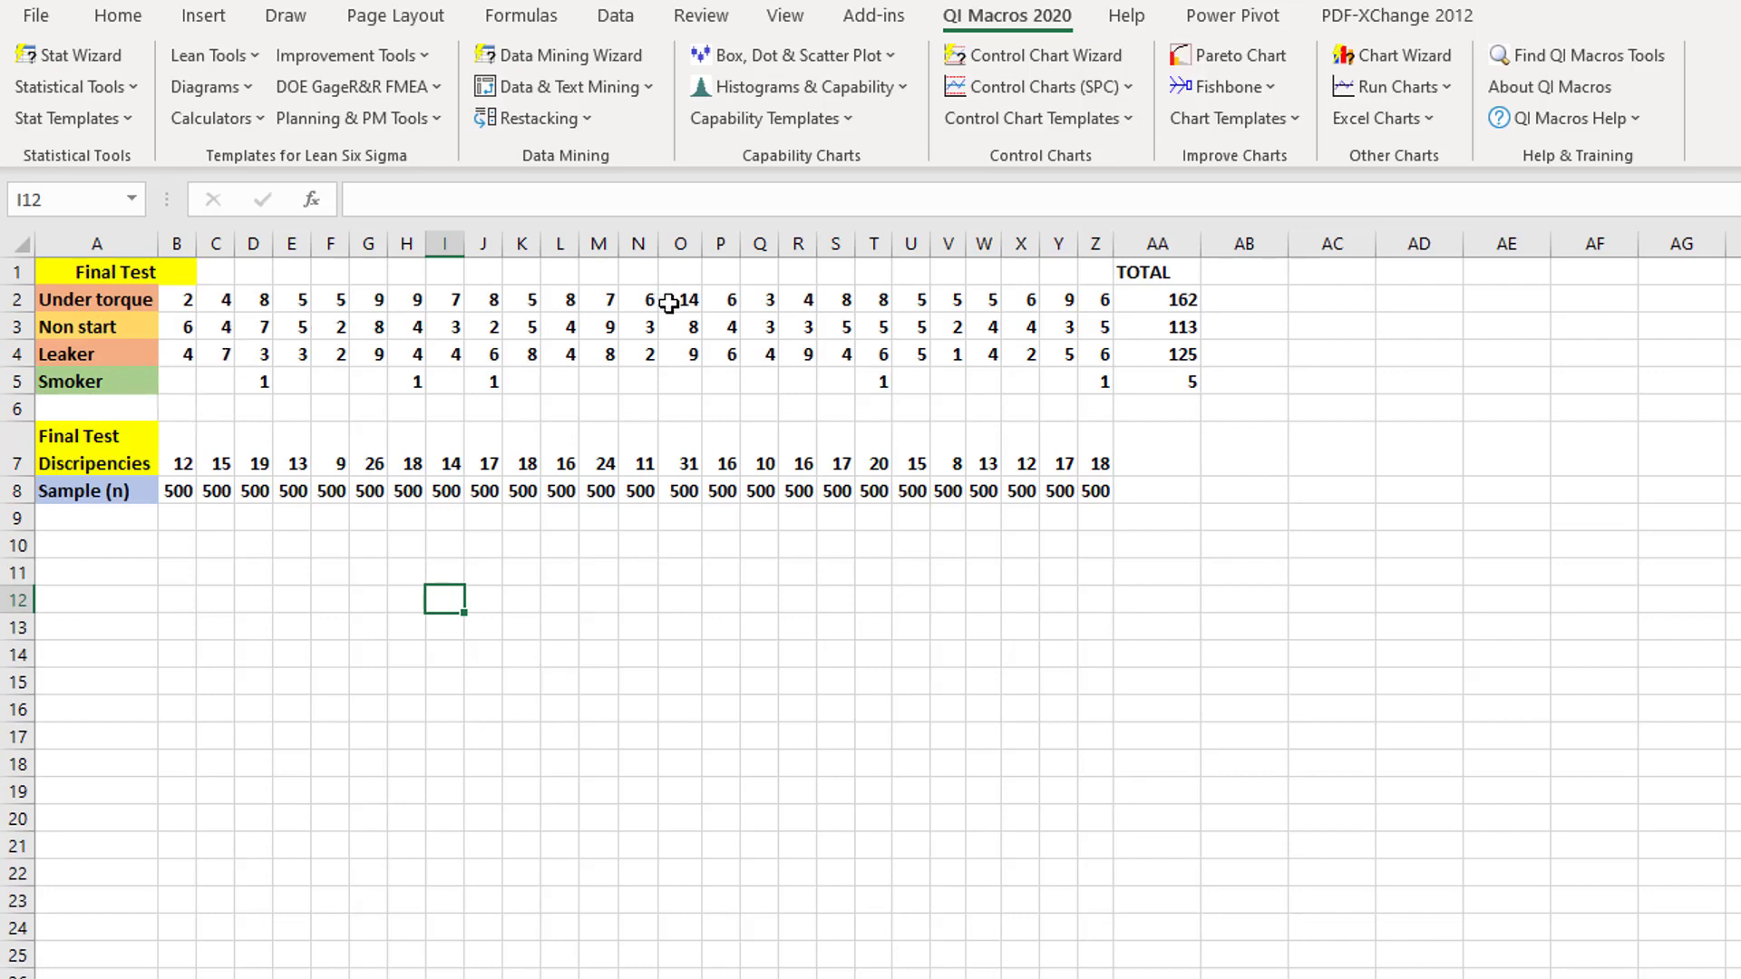
click(125, 461)
drag(175, 460, 1108, 495)
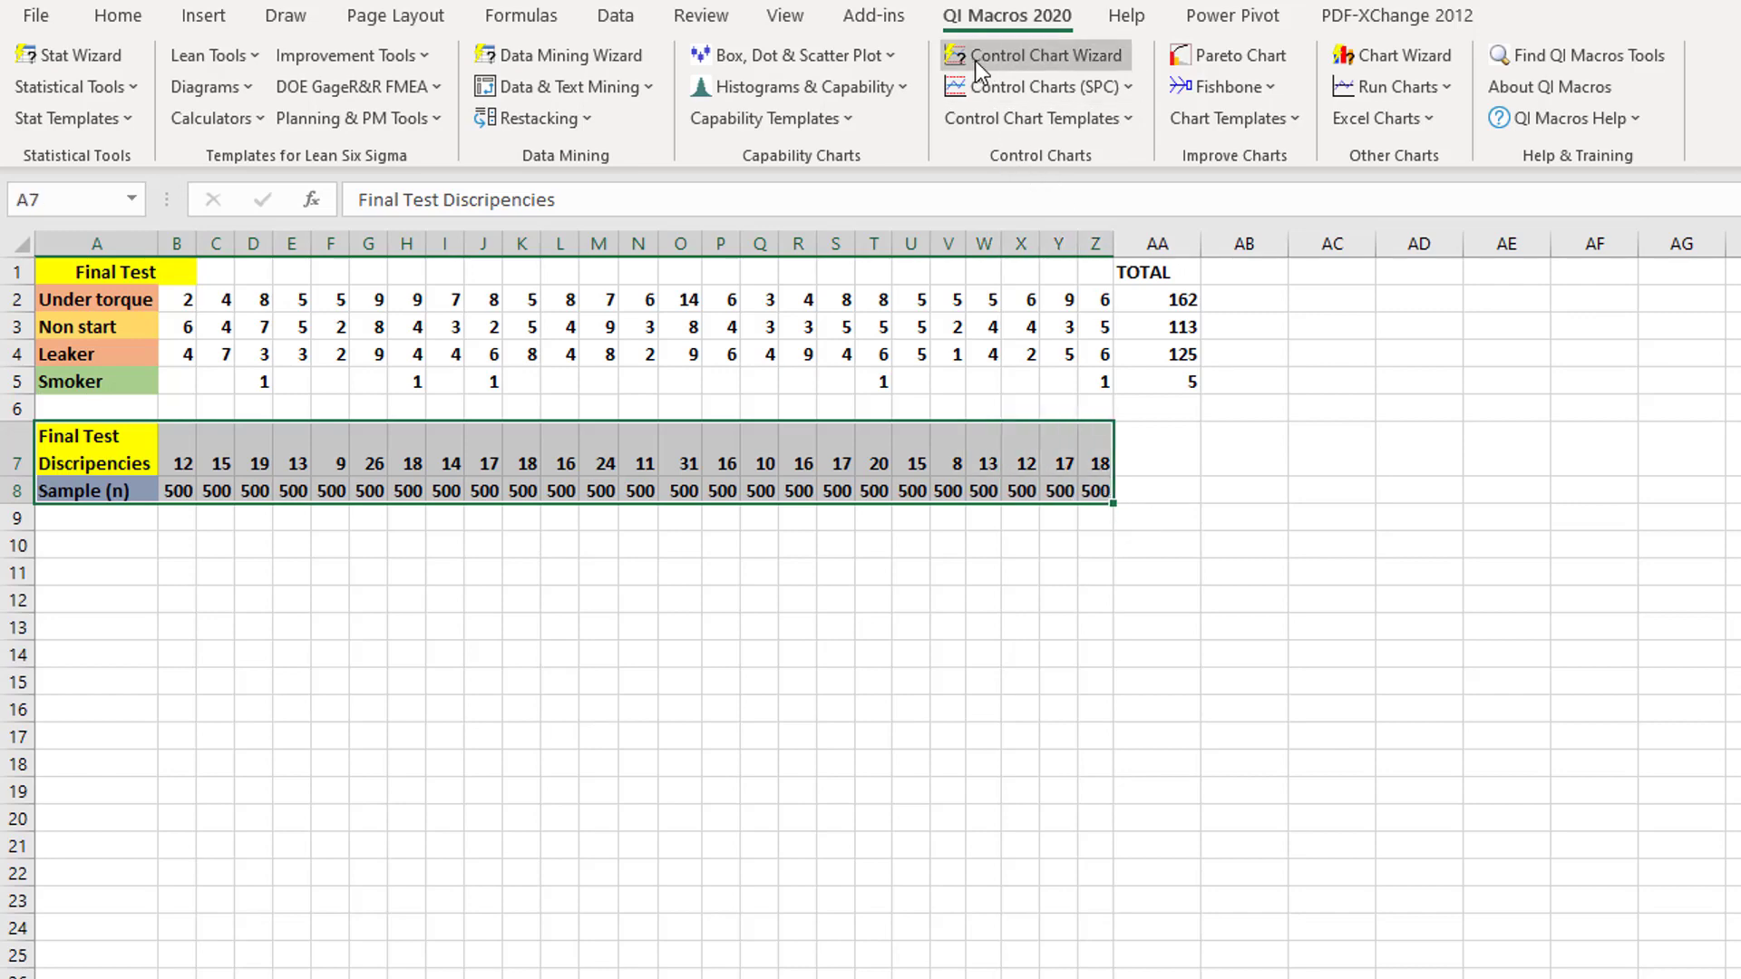
click(1132, 88)
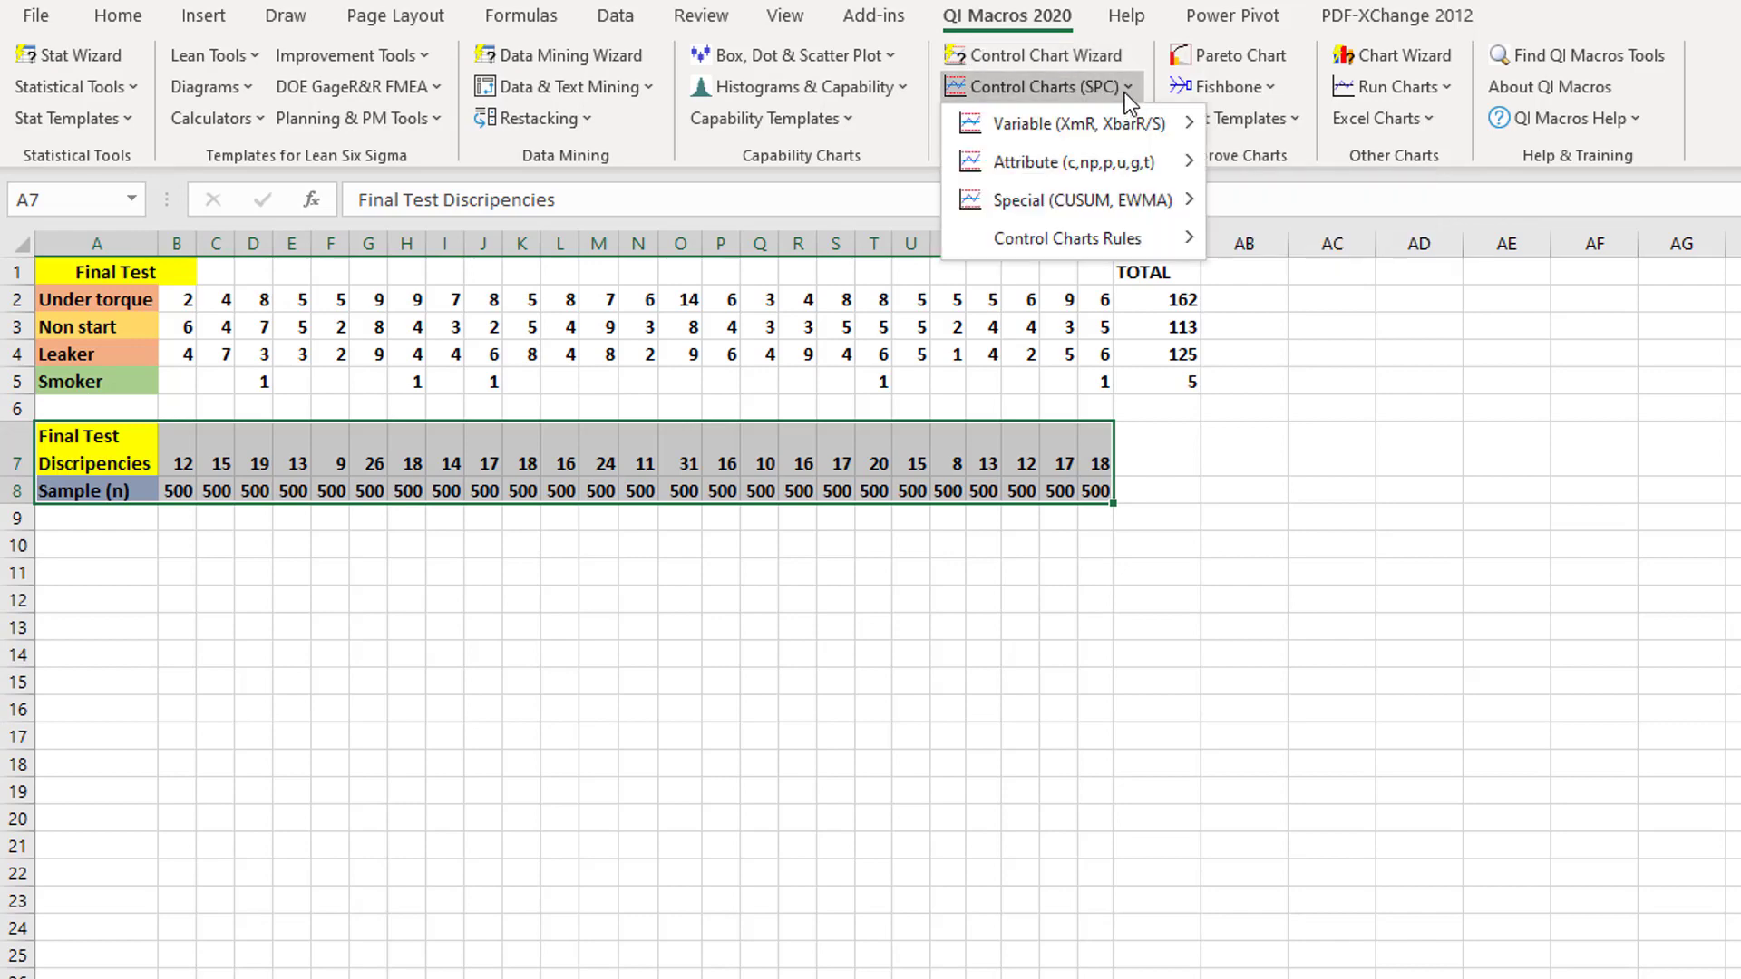
mouse_move(1117, 160)
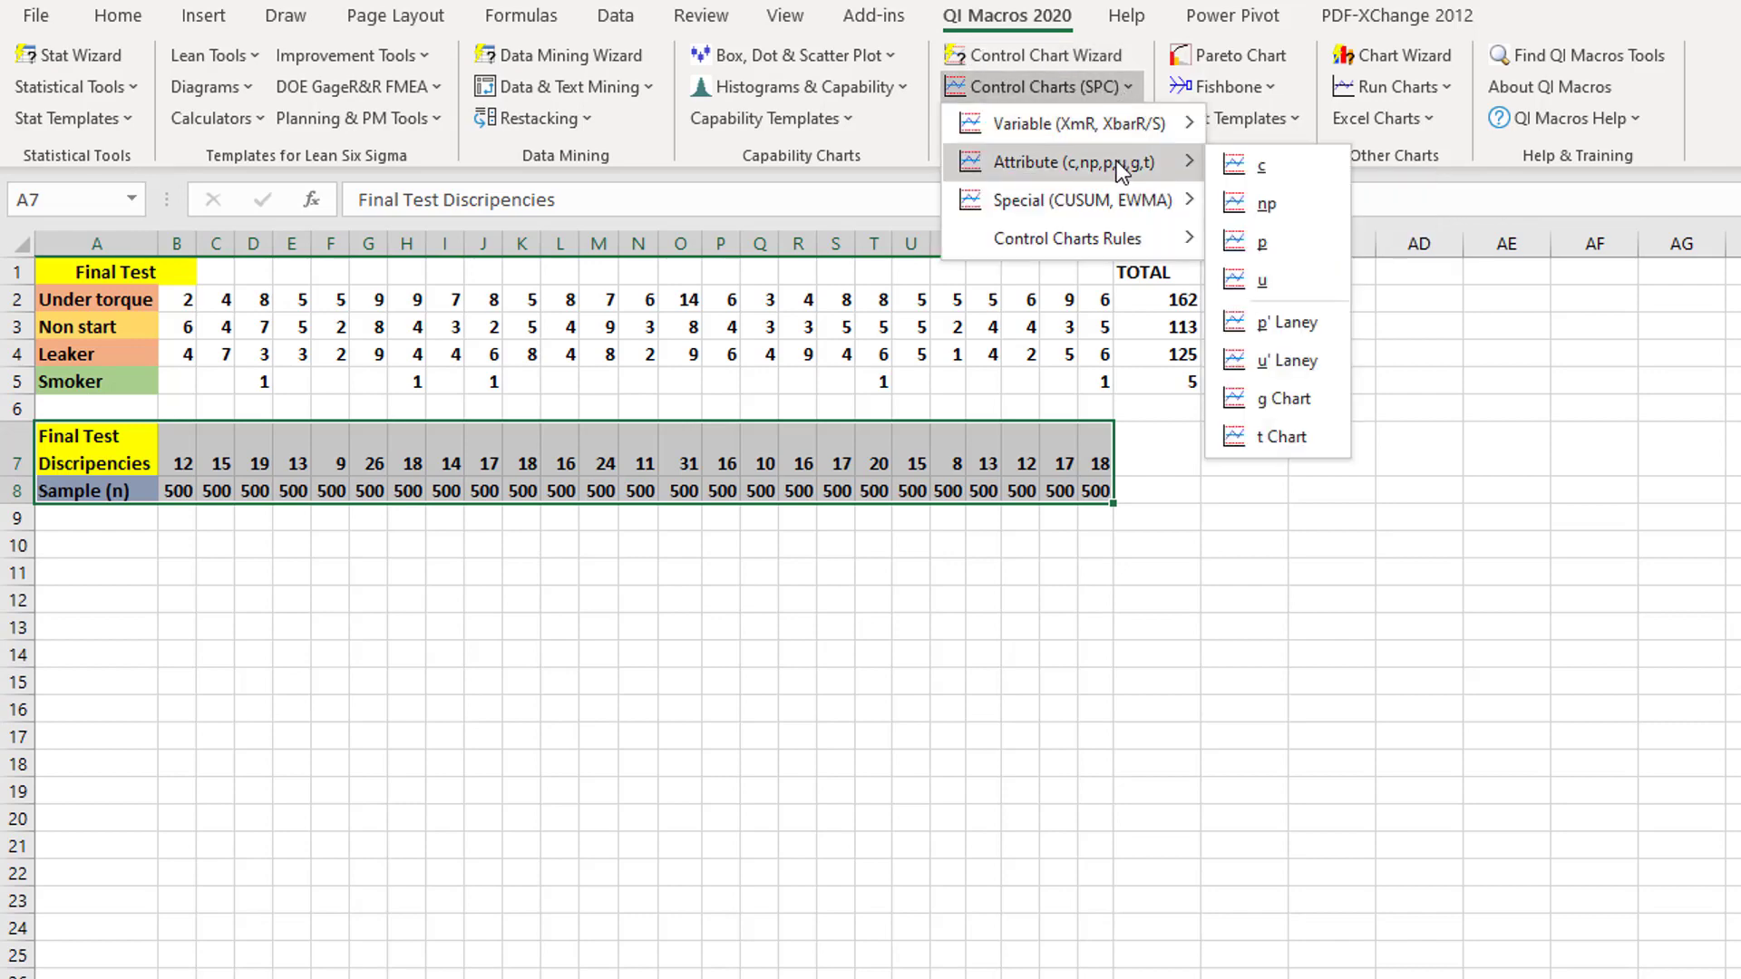
click(1278, 245)
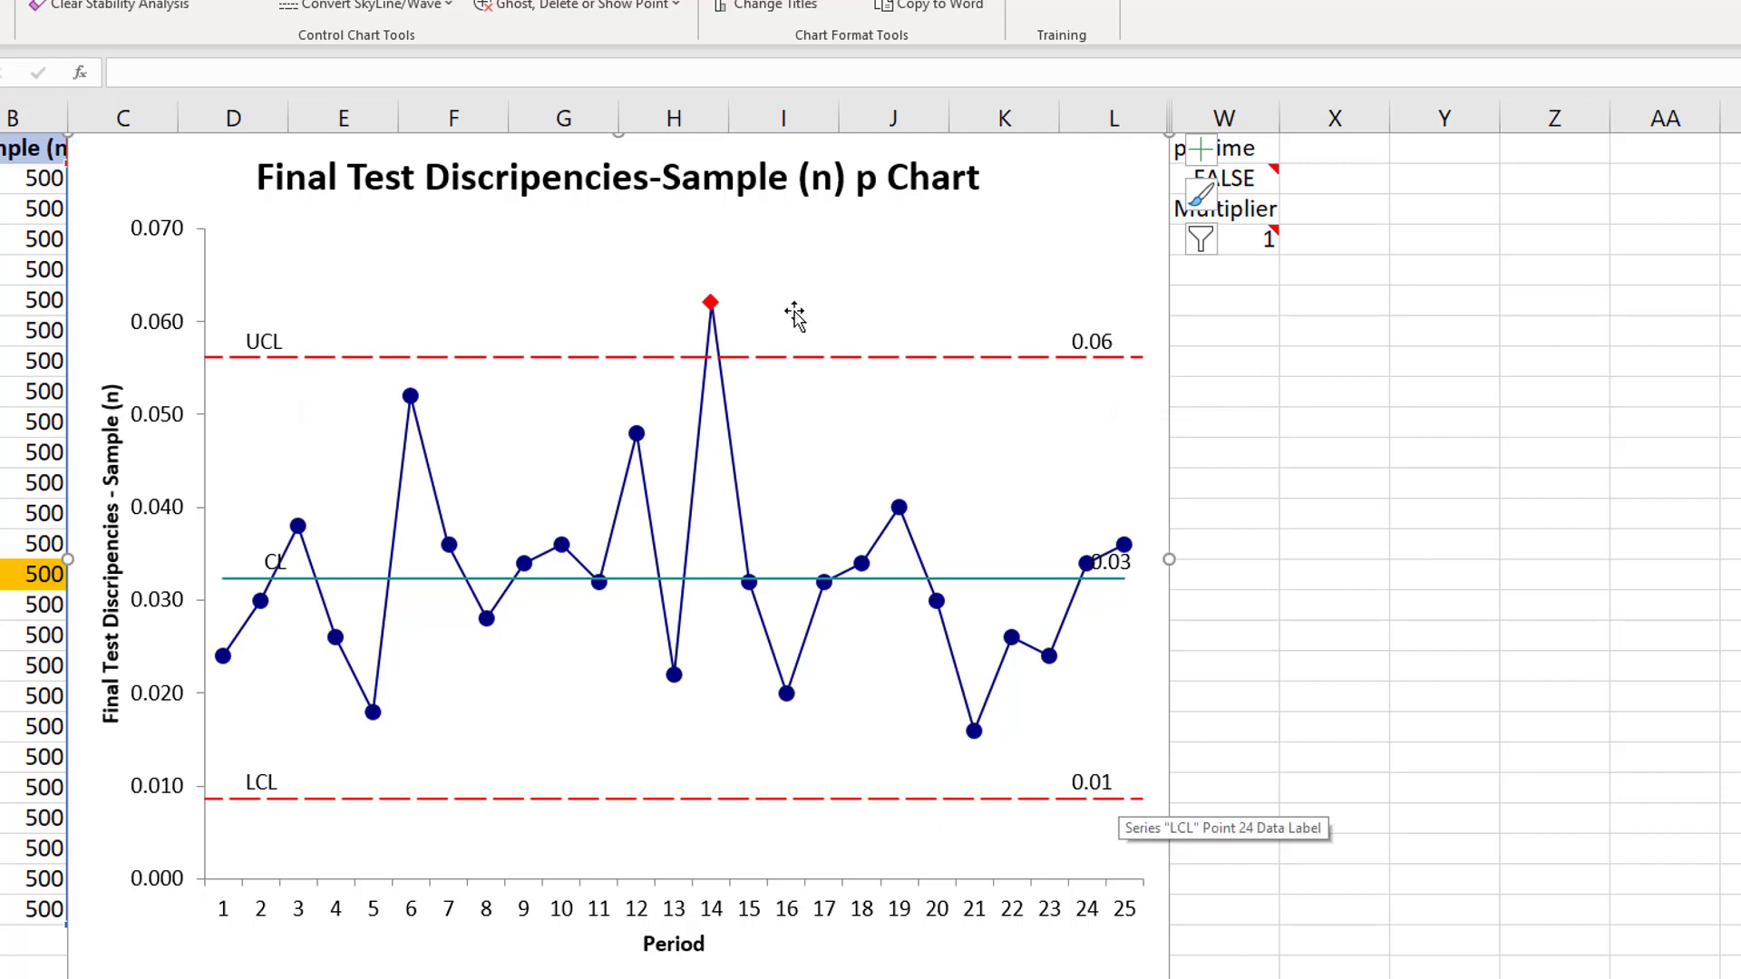
mouse_move(716, 312)
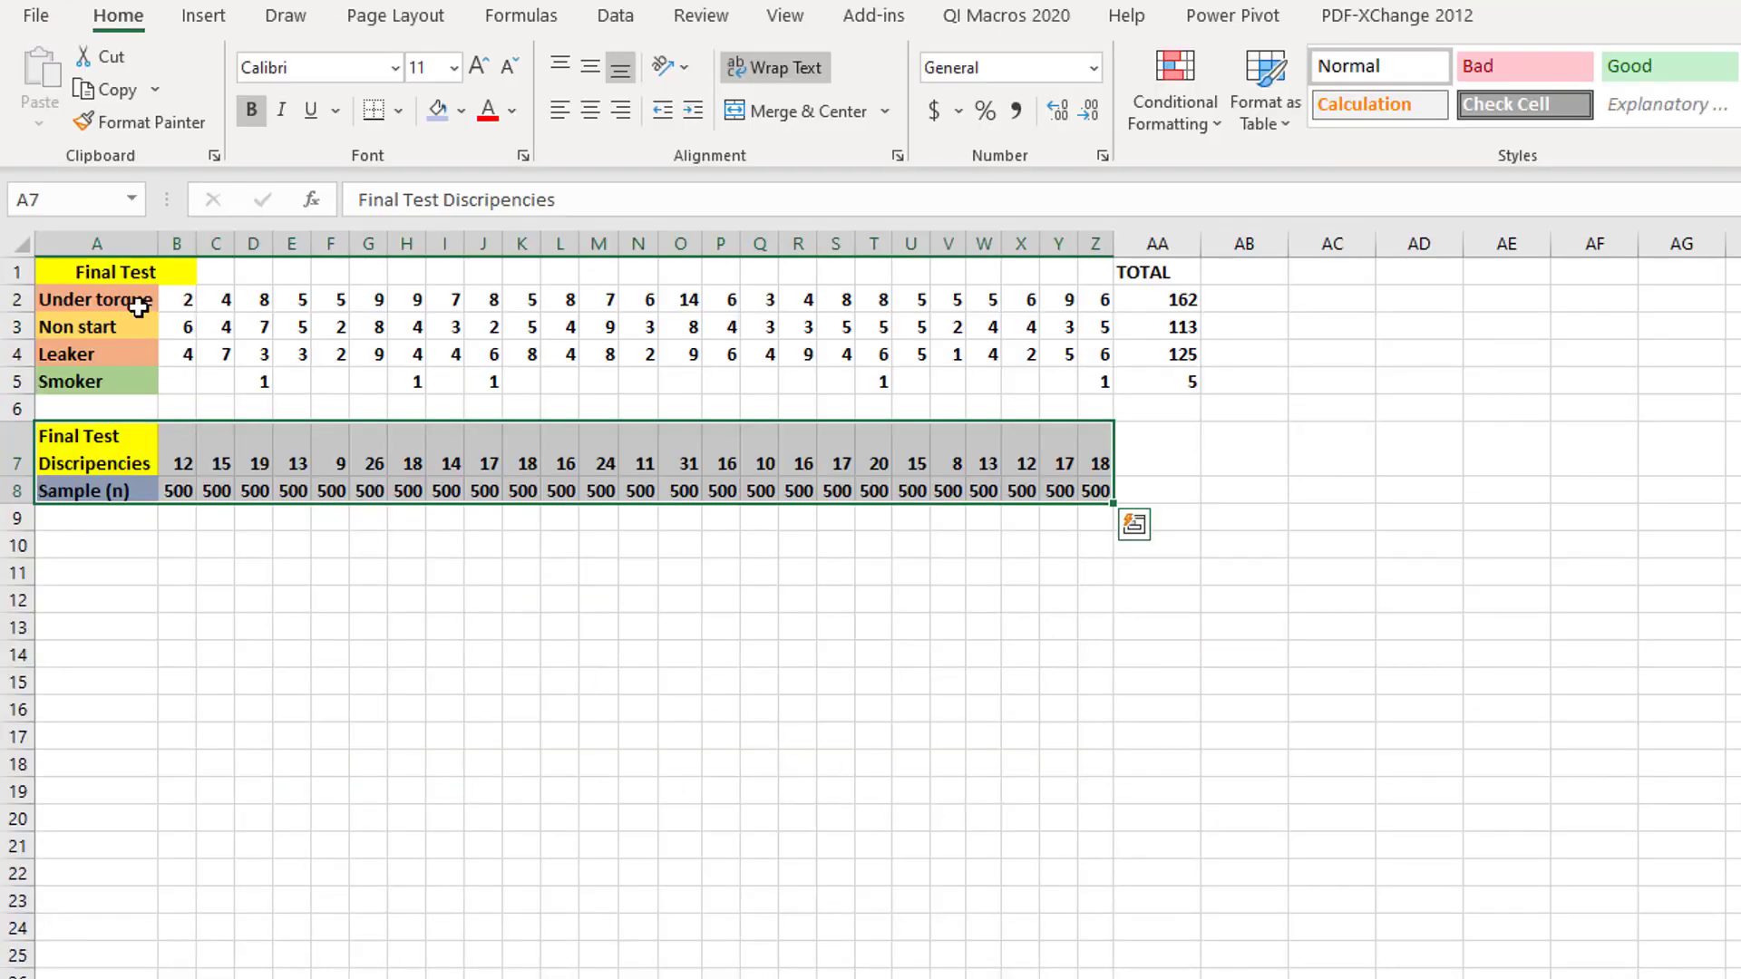
Create a Pareto chart from the defect categories in A2:A5 and their totals in AA2:AA5, and select its bars.
drag(130, 310, 123, 382)
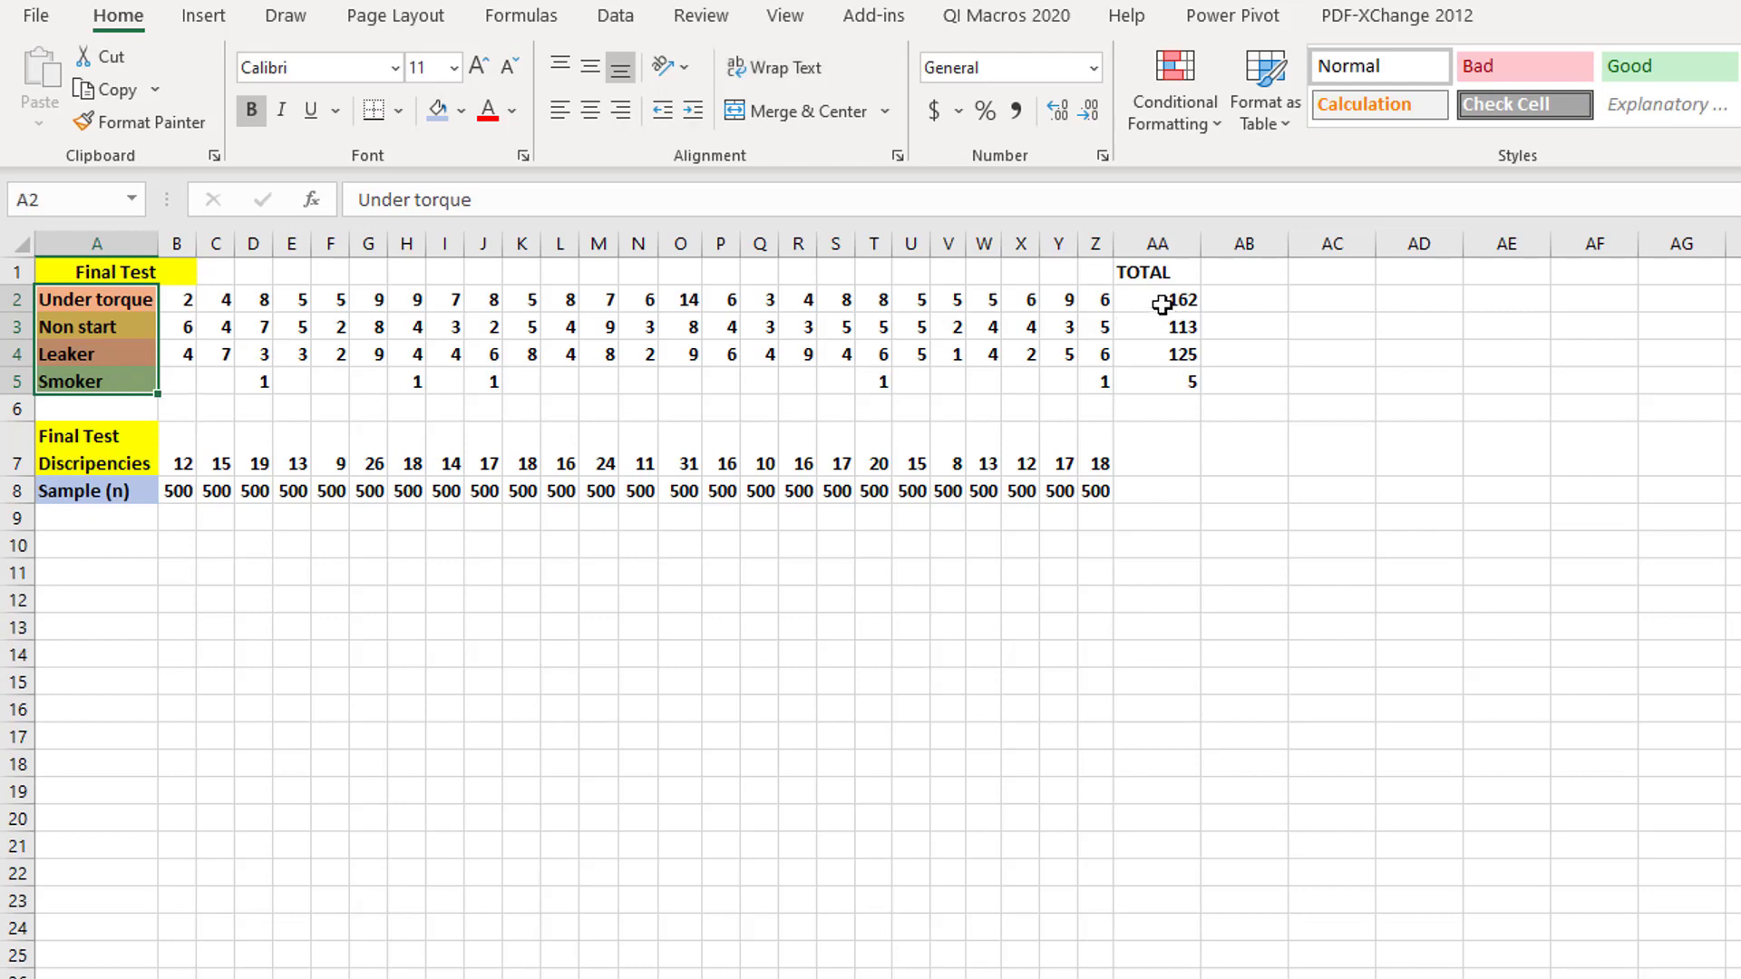
drag(1166, 303, 1171, 373)
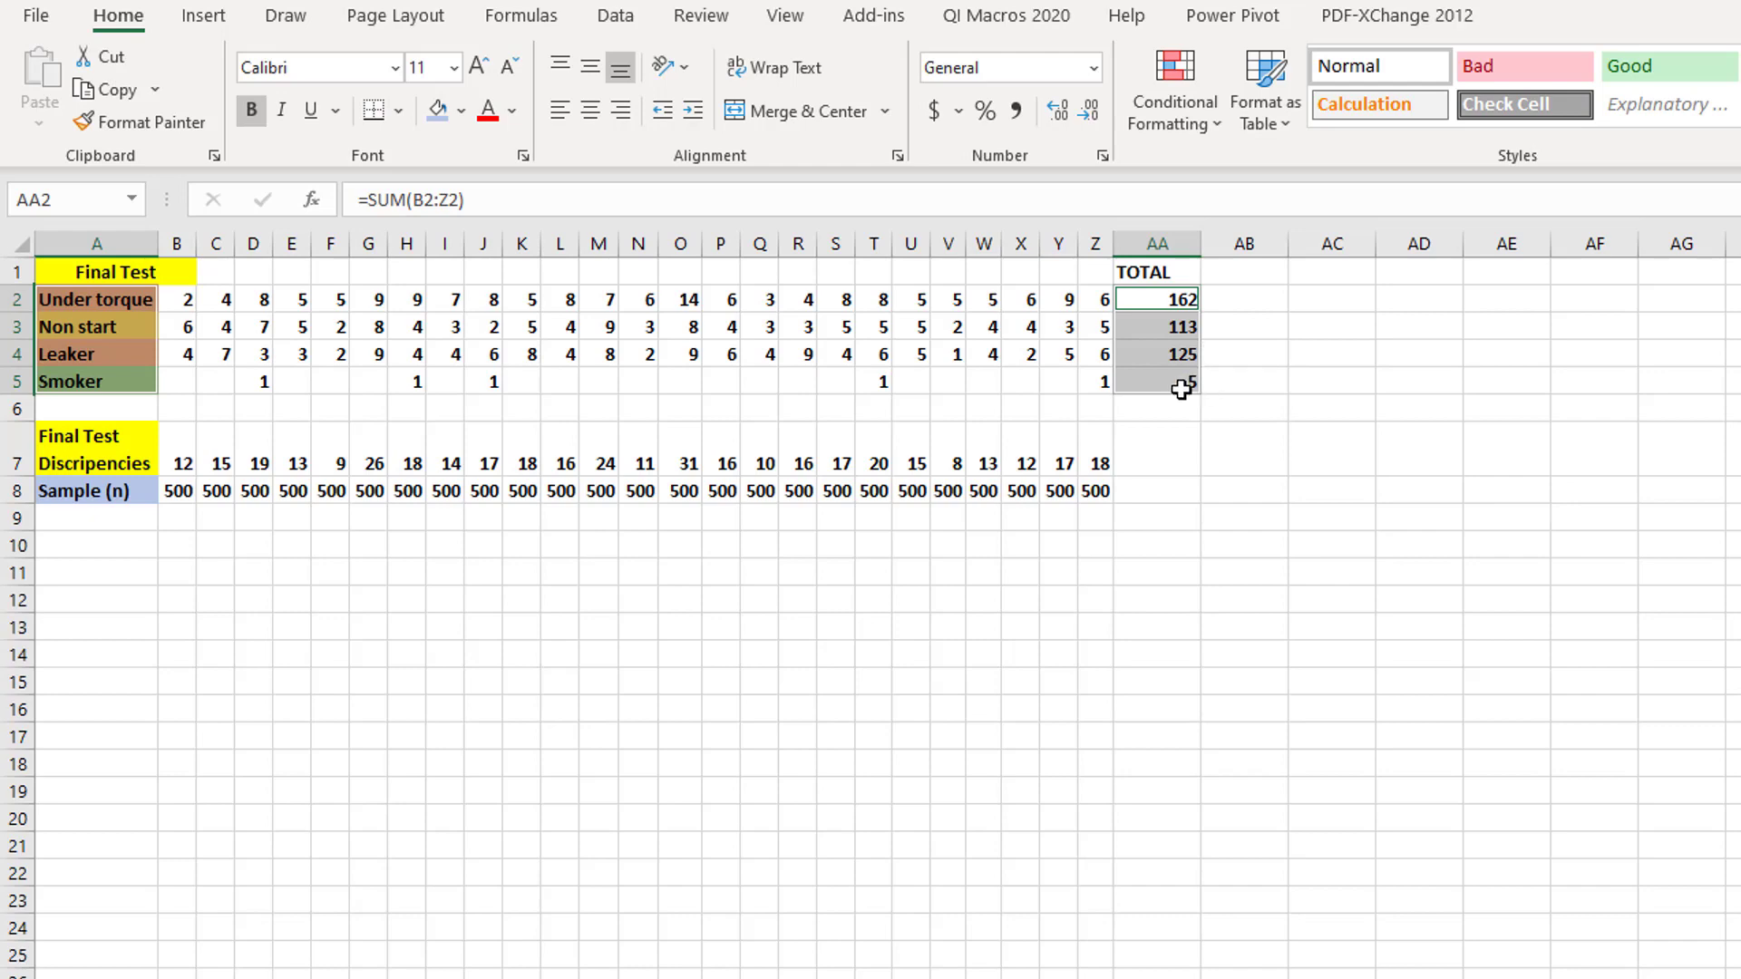
click(1022, 25)
click(1231, 56)
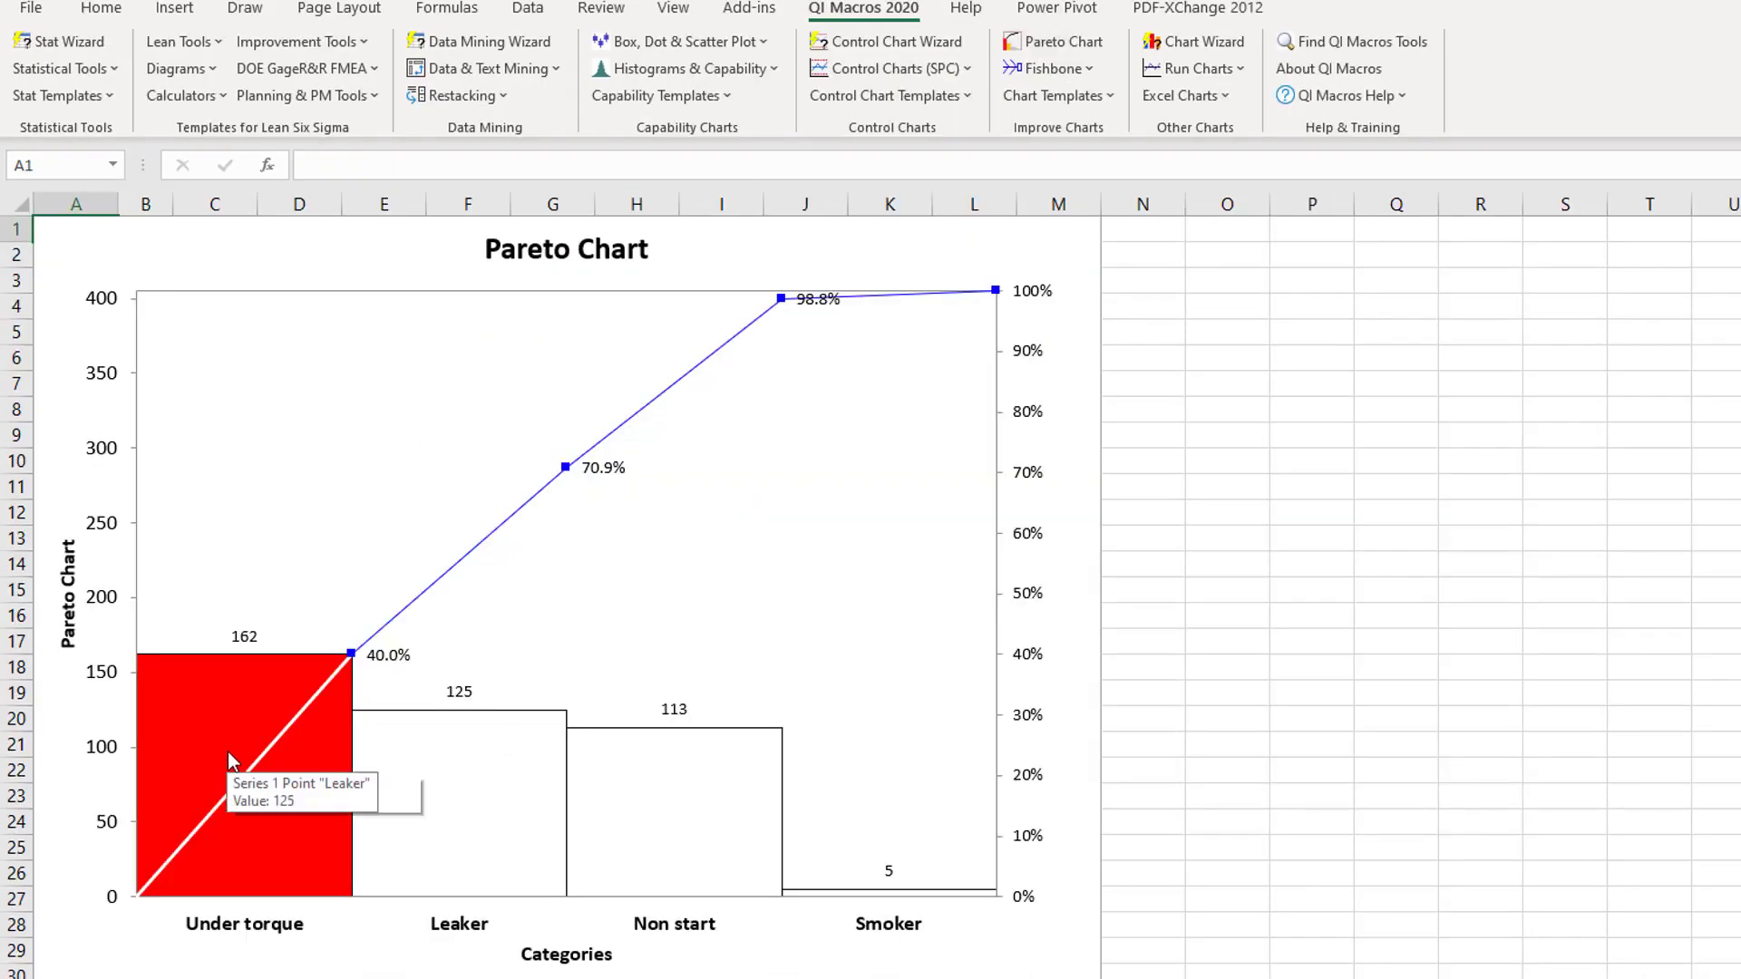
click(228, 751)
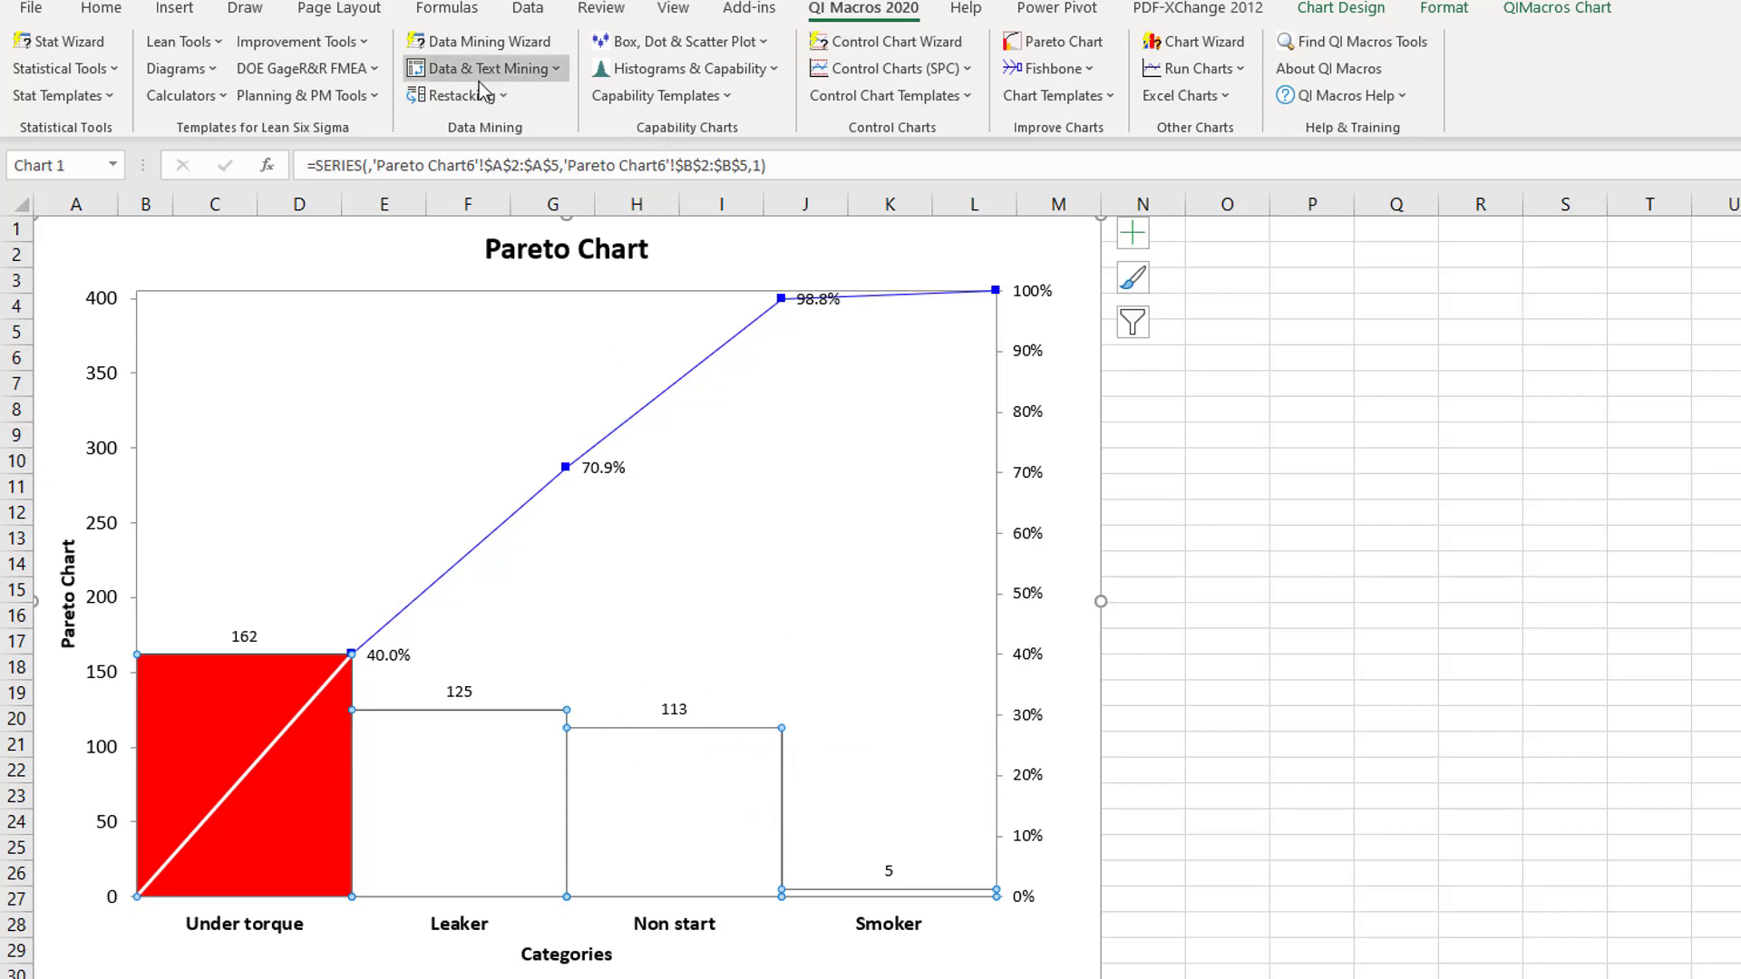
Open an Ishikawa Fishbone Diagram template and select its Problem Statement text box.
click(366, 44)
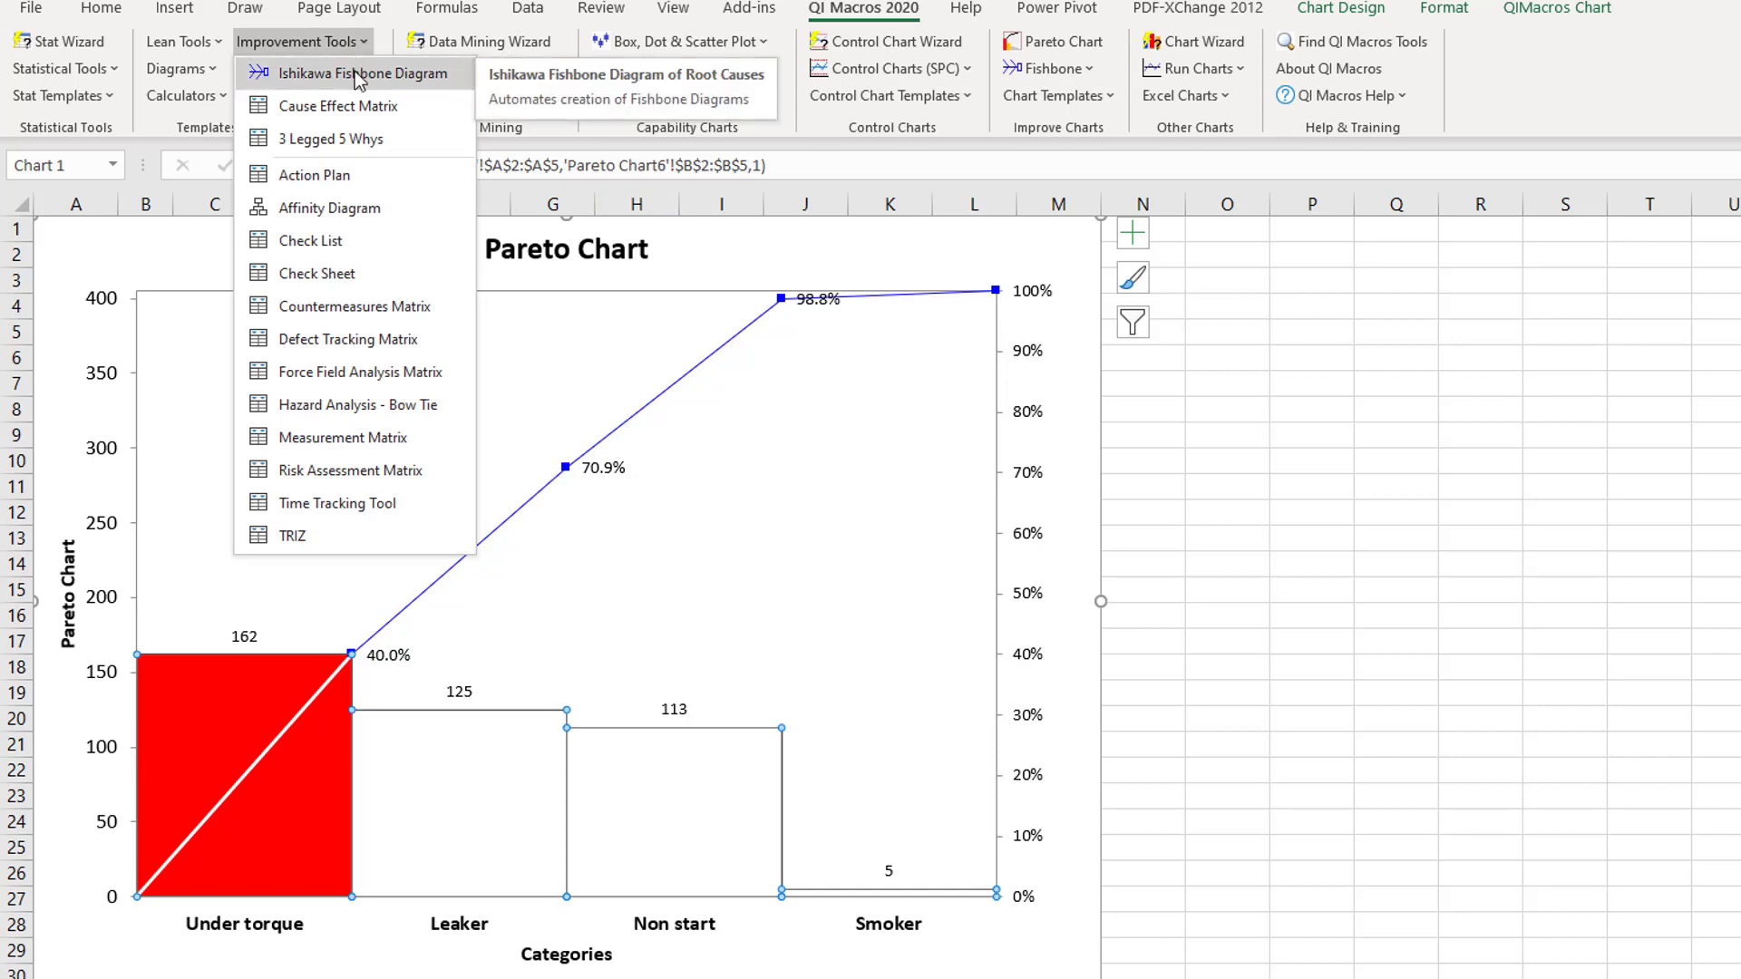
click(357, 76)
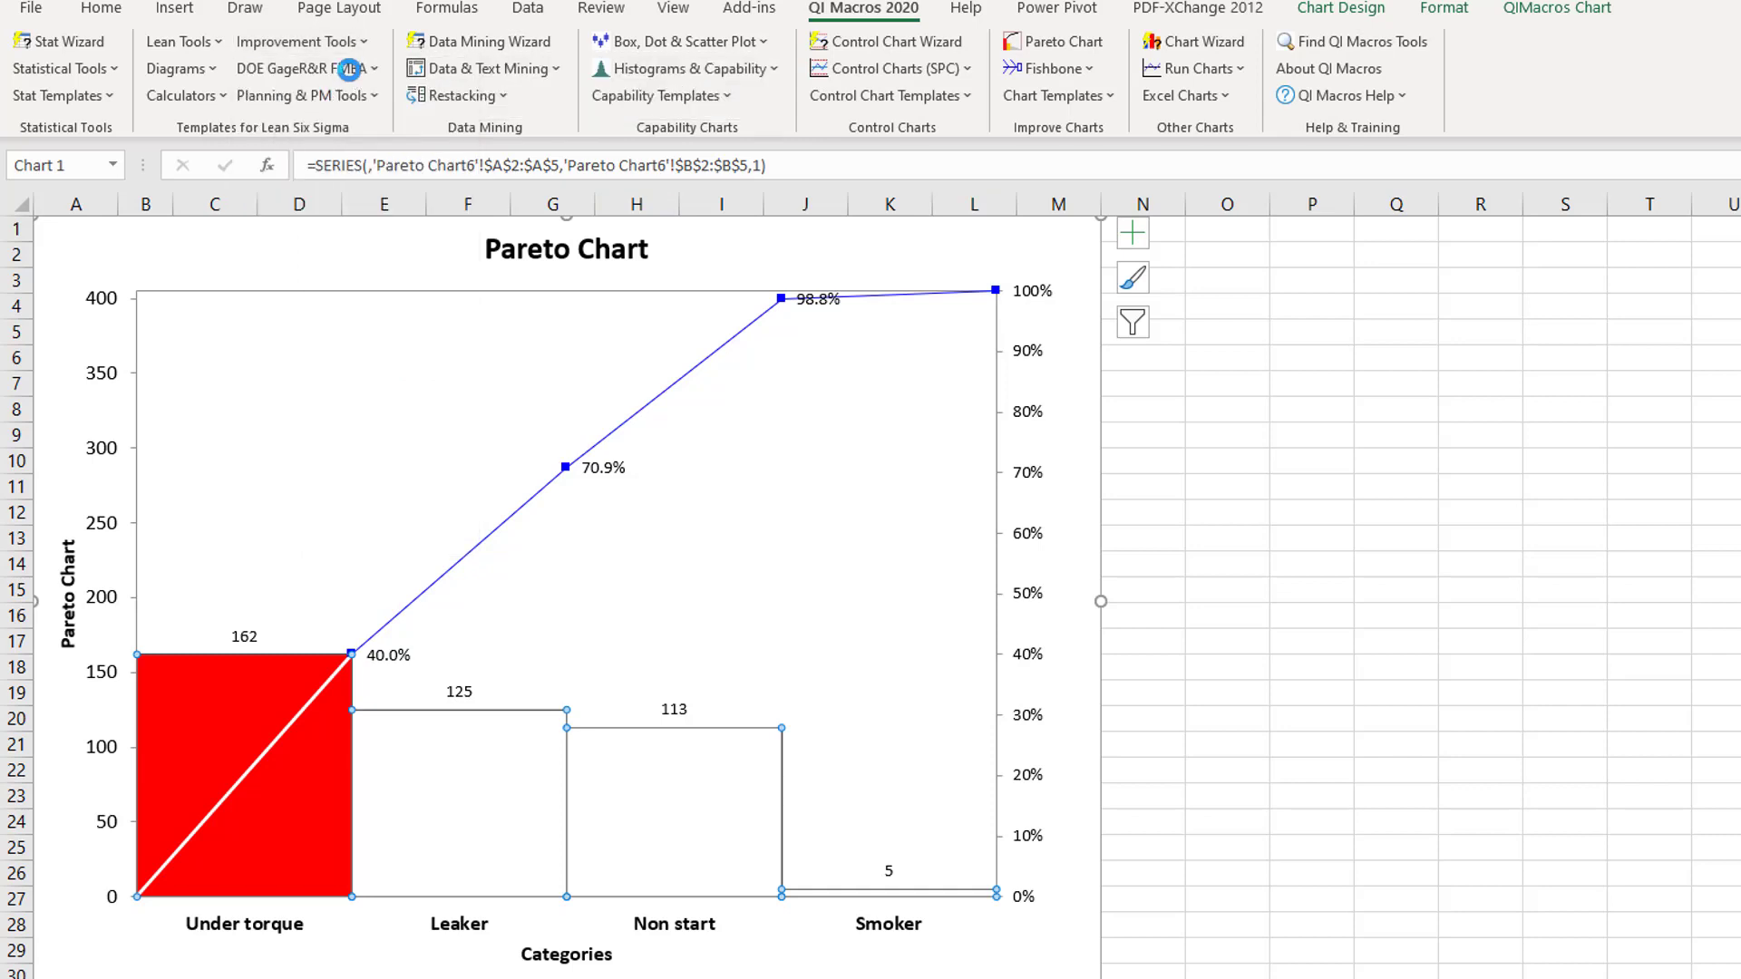
key(ctrl+Page_Down)
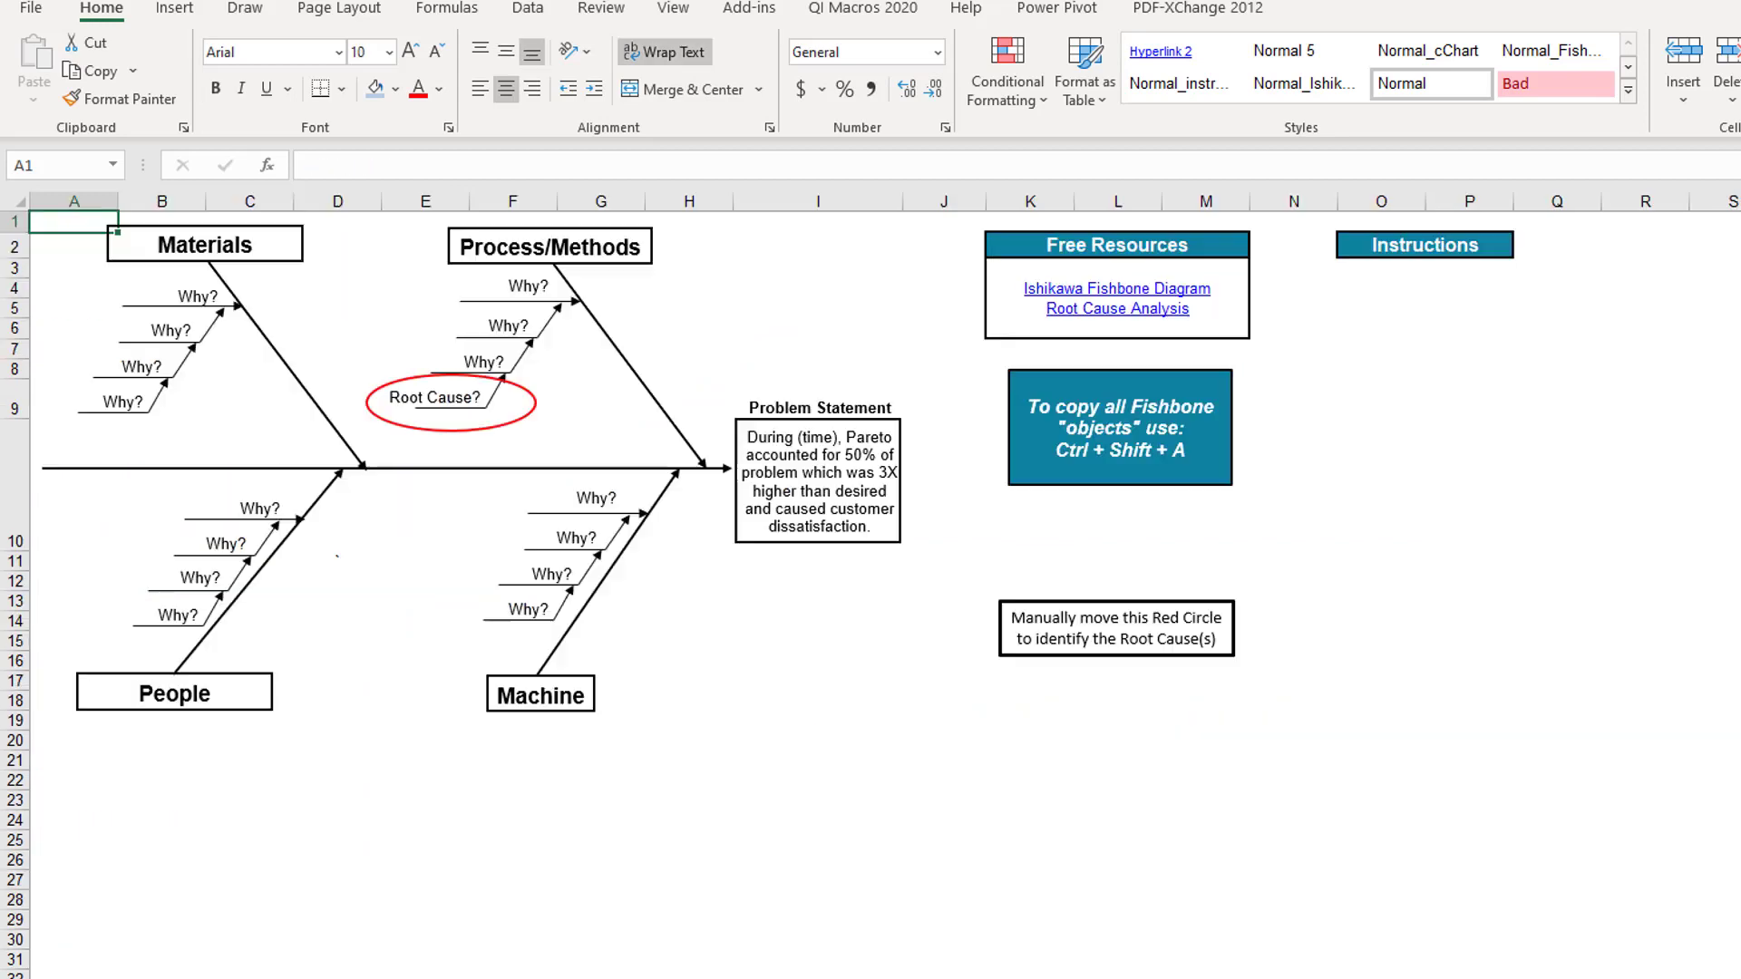
click(863, 487)
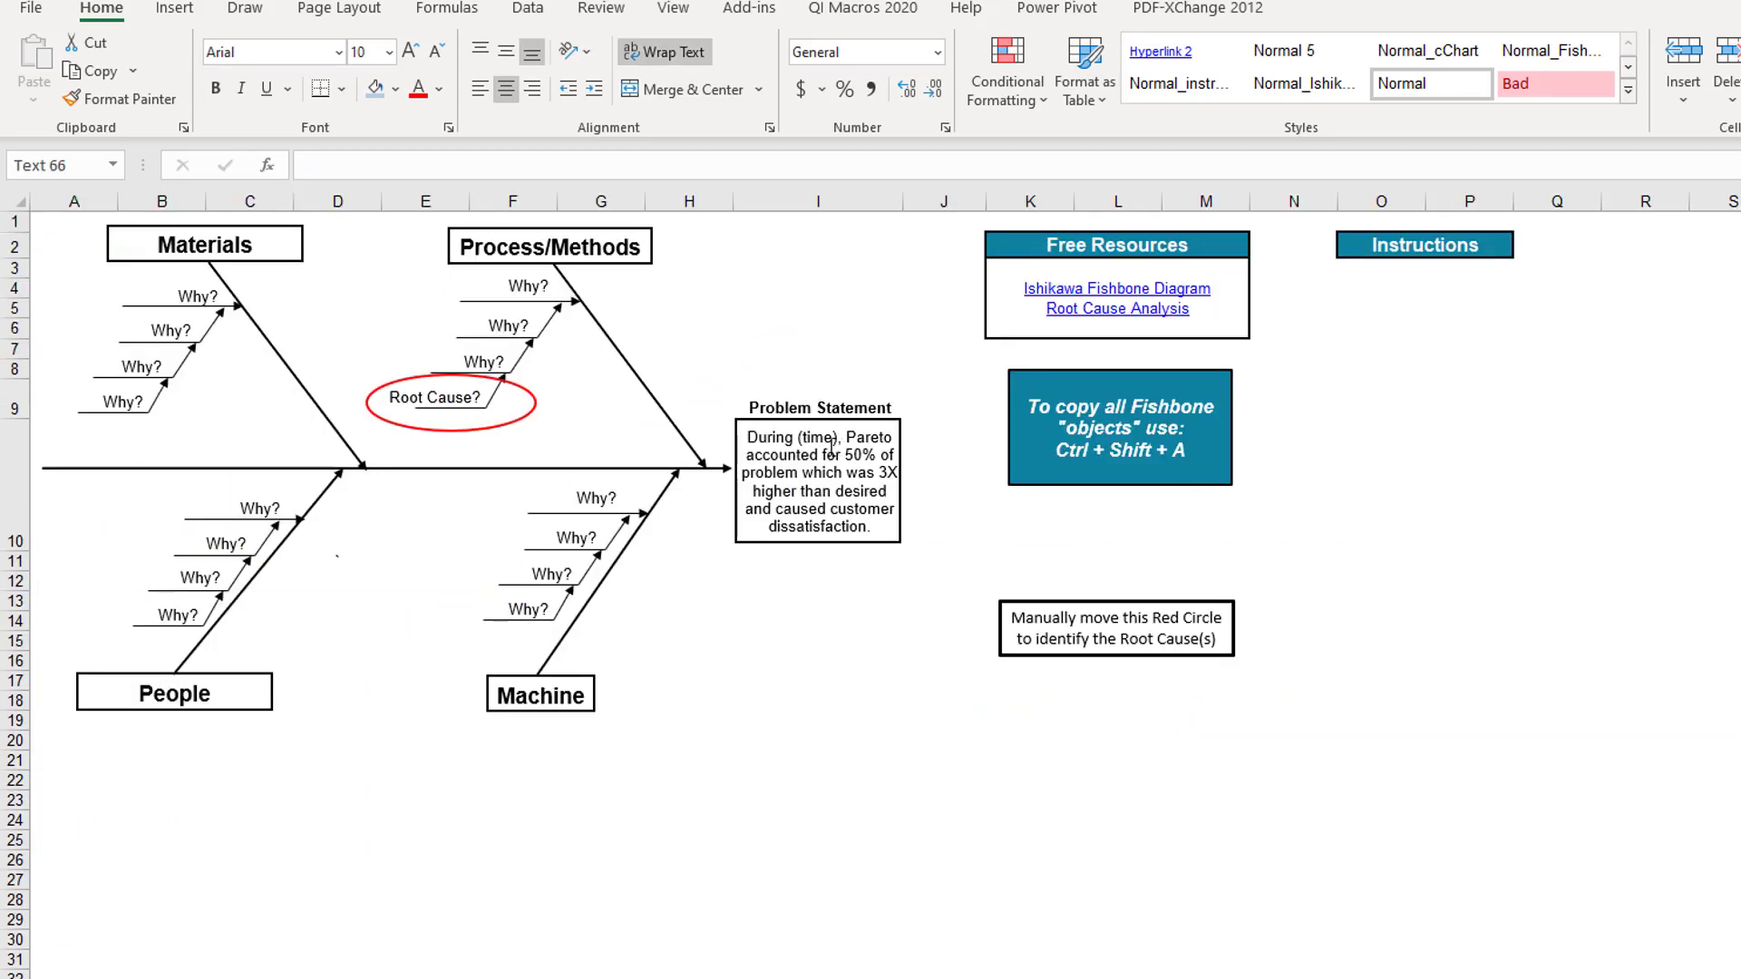